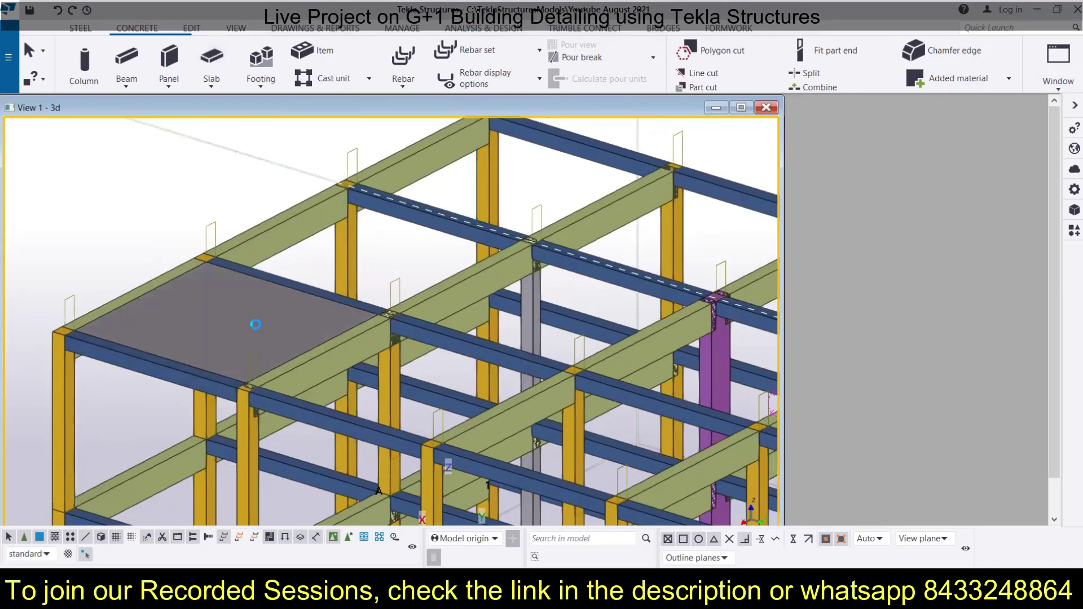
Copy the corner roof slab into the next bay at the 5800 offset.
left_click(257, 329)
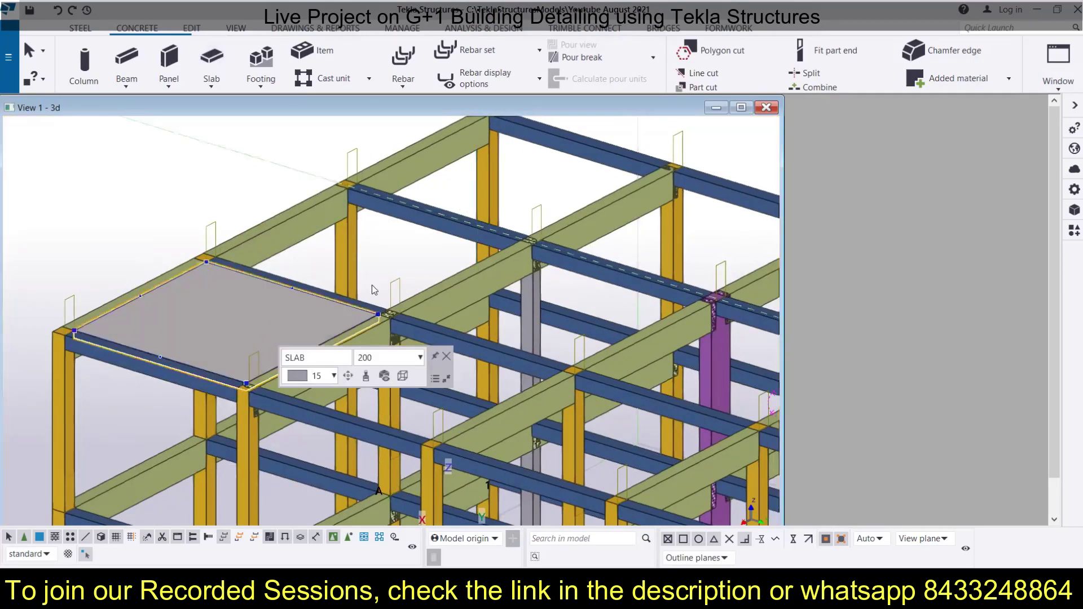
left_click(193, 29)
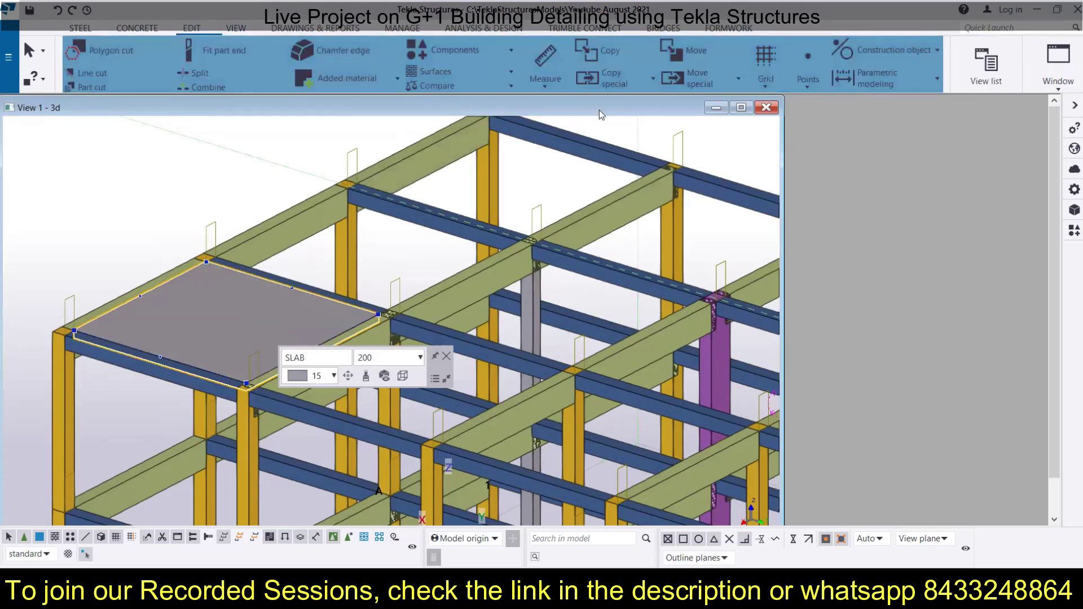
left_click(635, 56)
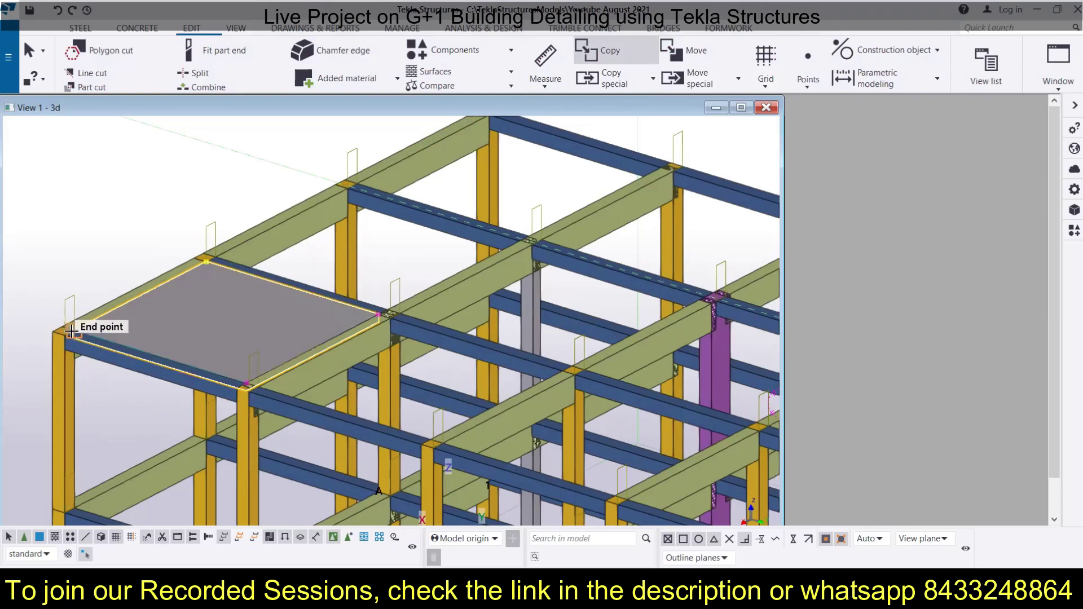
left_click(105, 316)
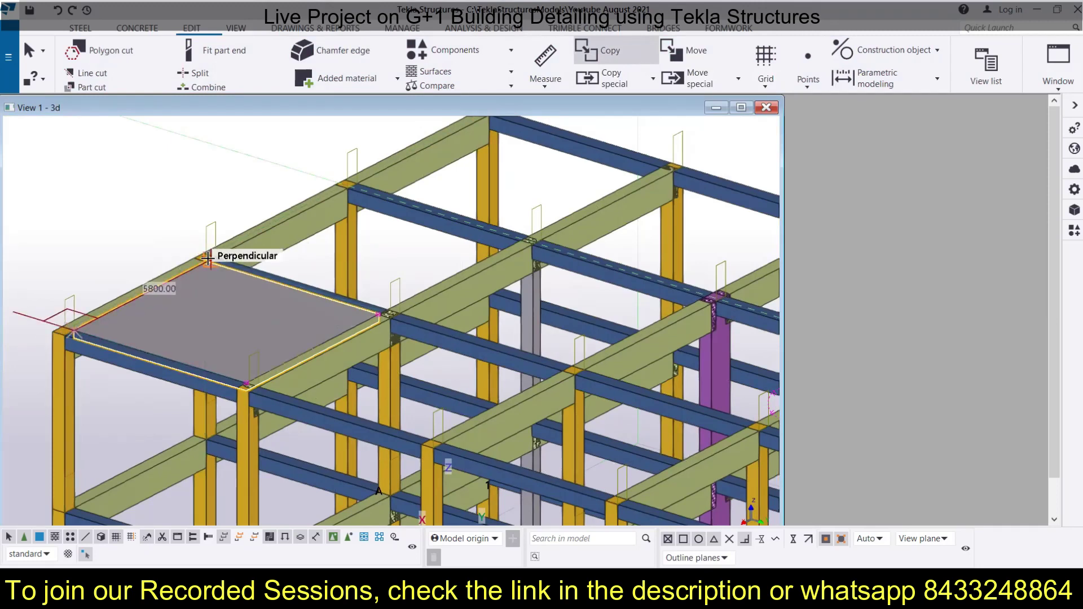
left_click(209, 262)
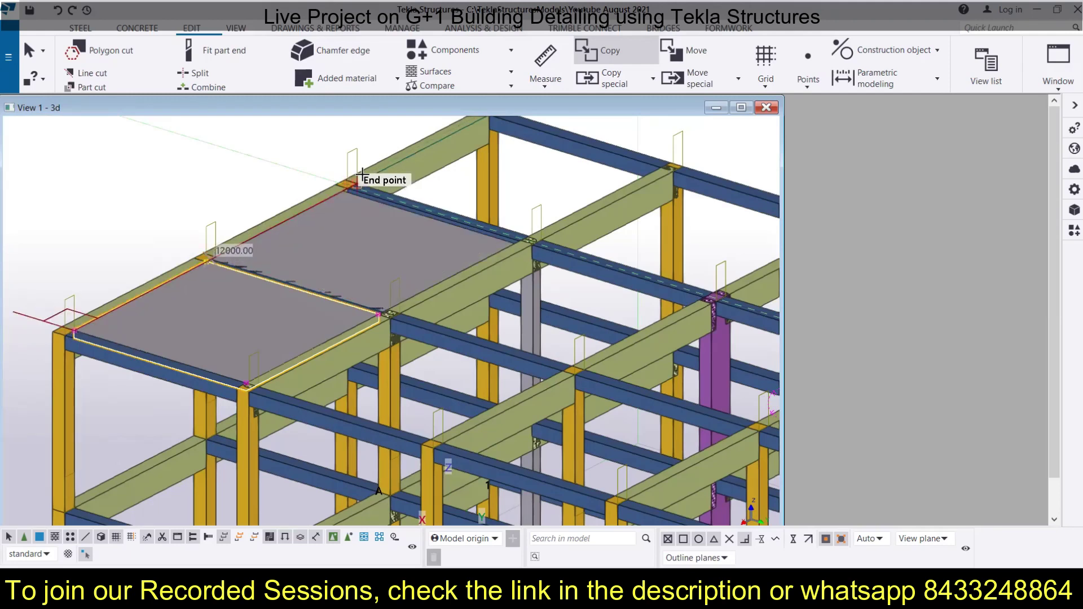
Place a second slab copy at the 12000 offset and begin selecting the slab row.
scroll(364, 183, "up", 5)
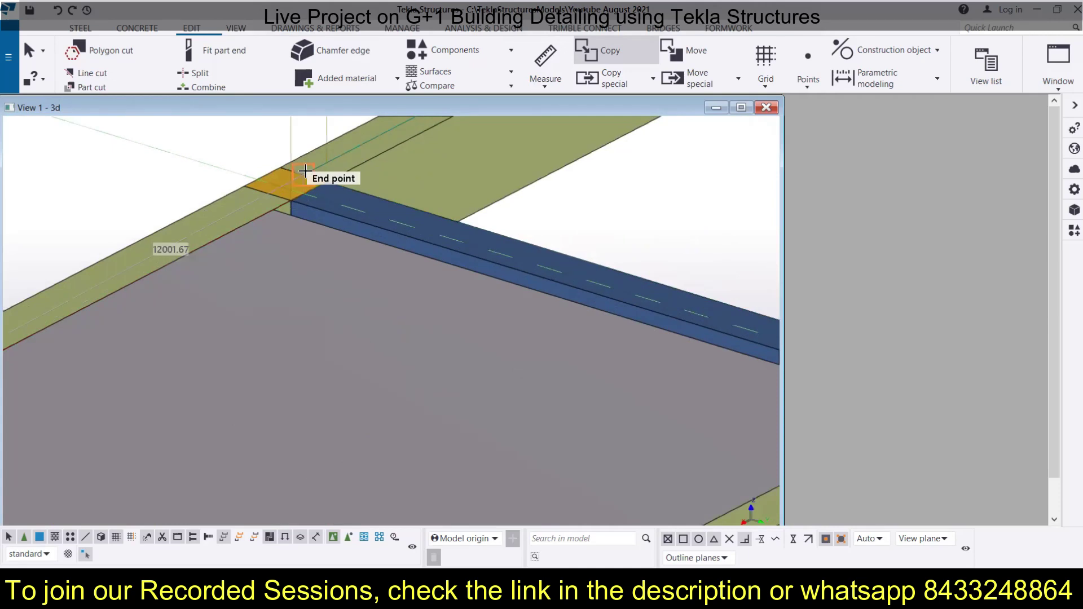
scroll(330, 183, "down", 5)
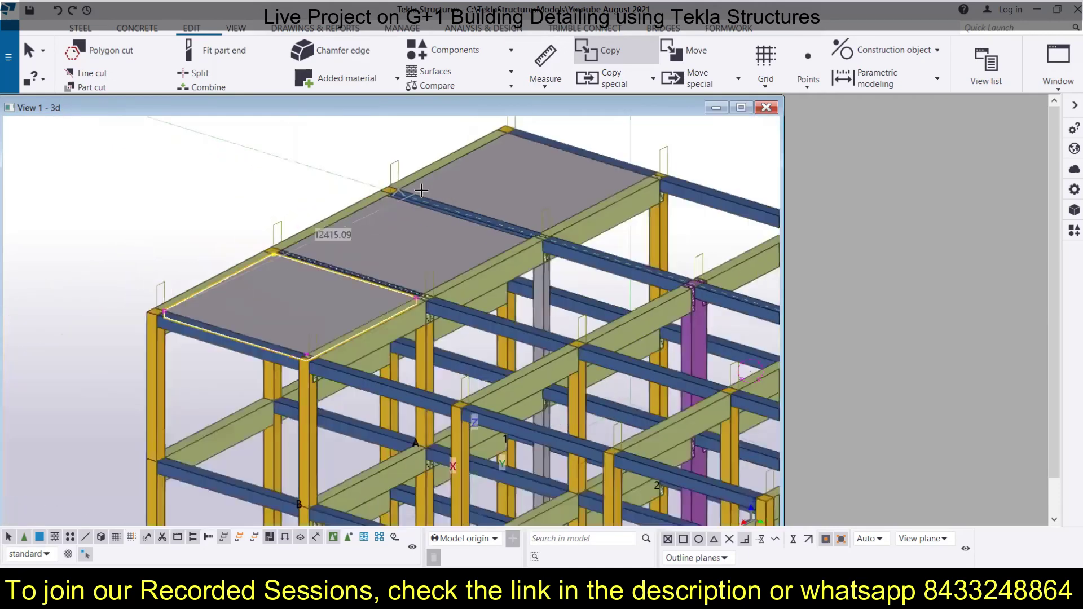
scroll(423, 183, "down", 5)
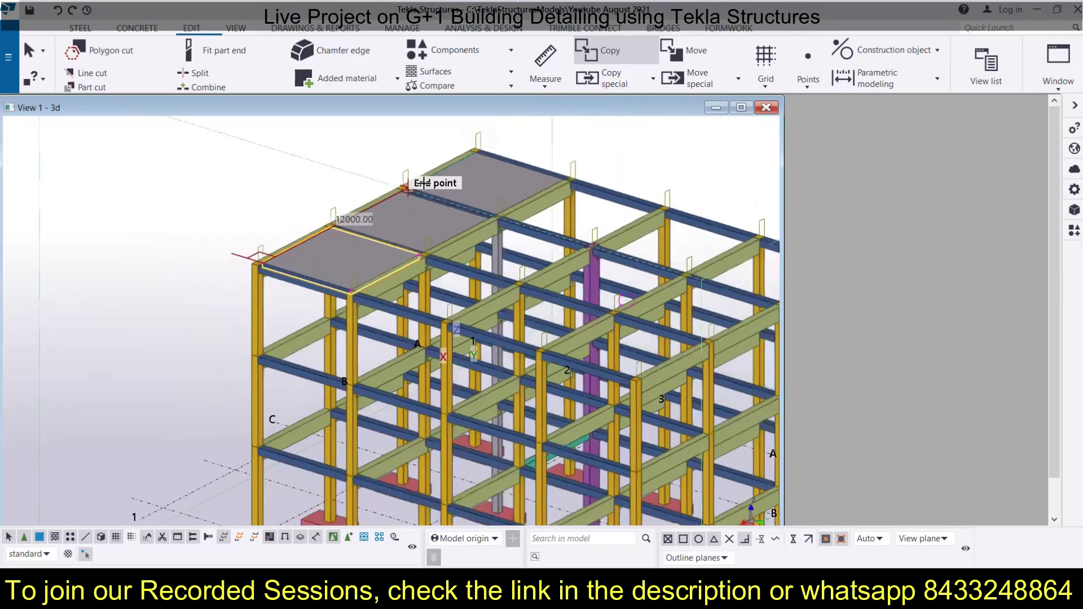
left_click(420, 169)
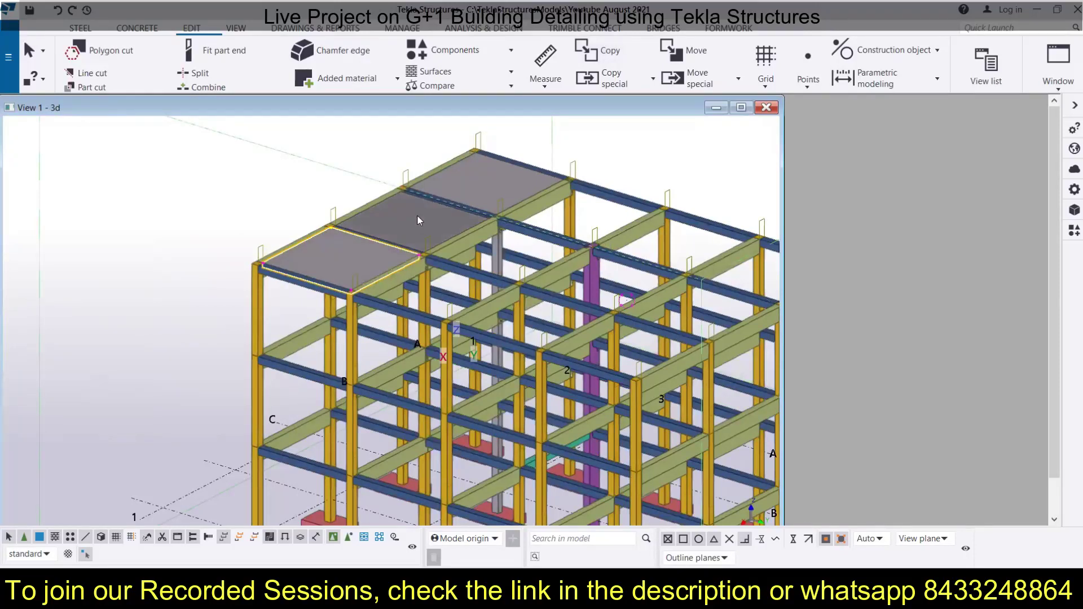
left_click(418, 220, "ctrl")
Copy the row of three selected slabs from its corner into the adjacent roof bays.
left_click(498, 176, "ctrl")
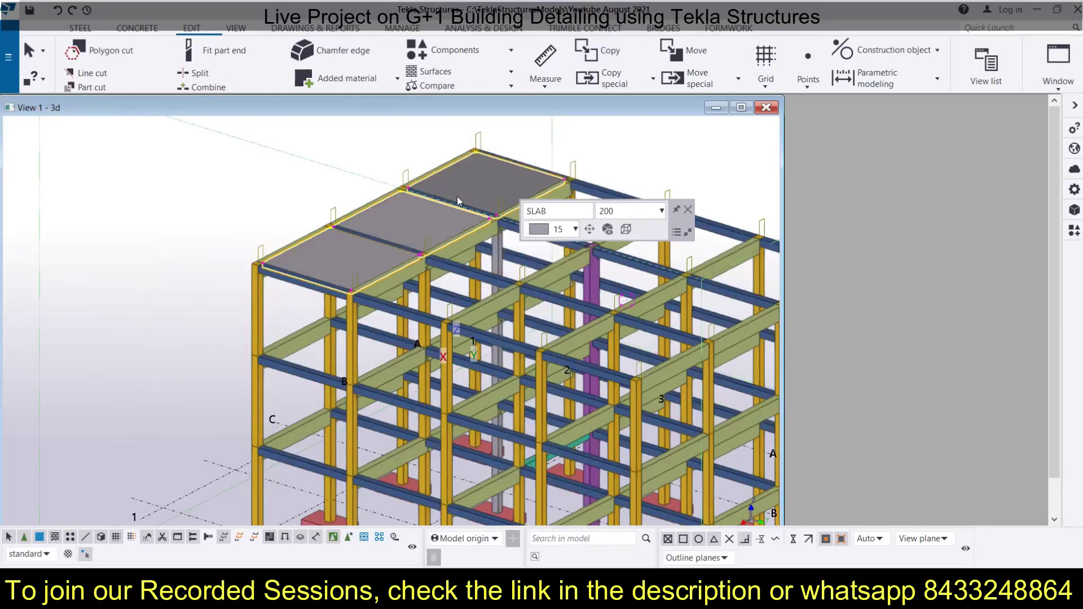
left_click(610, 52)
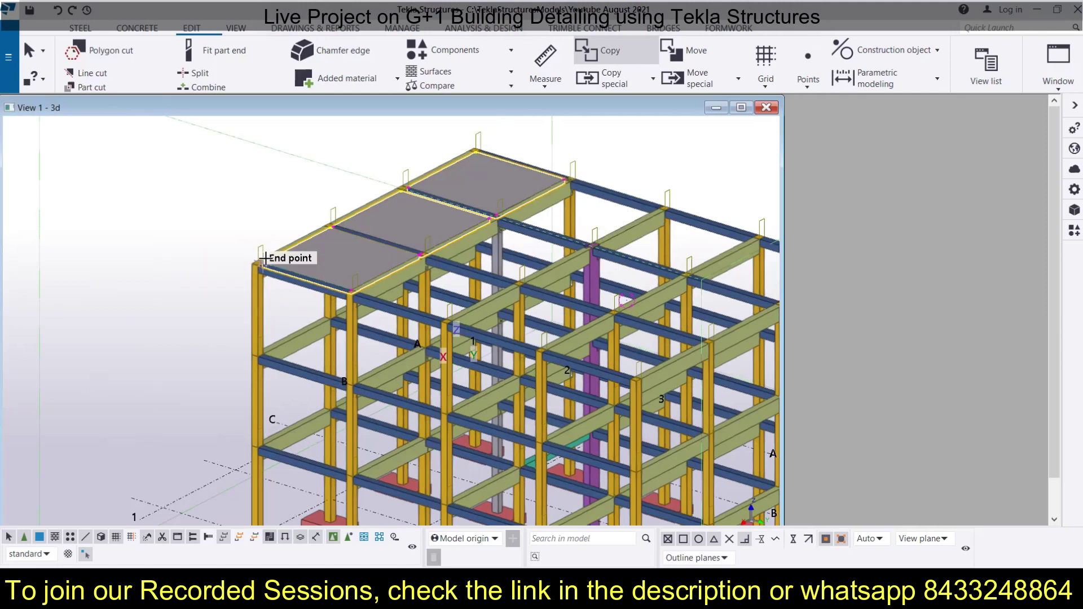
scroll(246, 265, "up", 2)
scroll(246, 265, "up", 1)
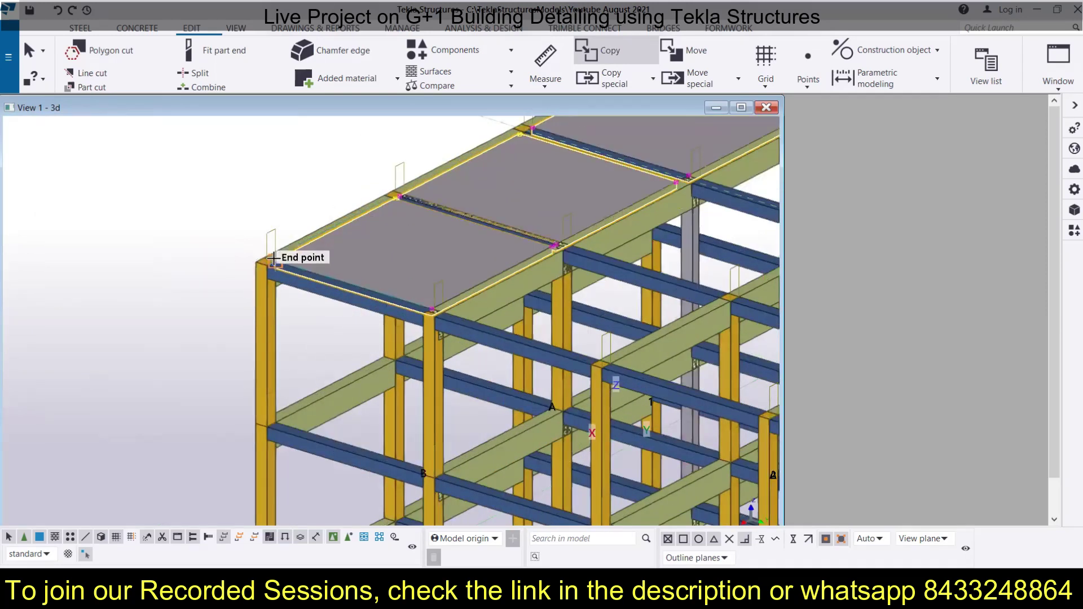
left_click(296, 258)
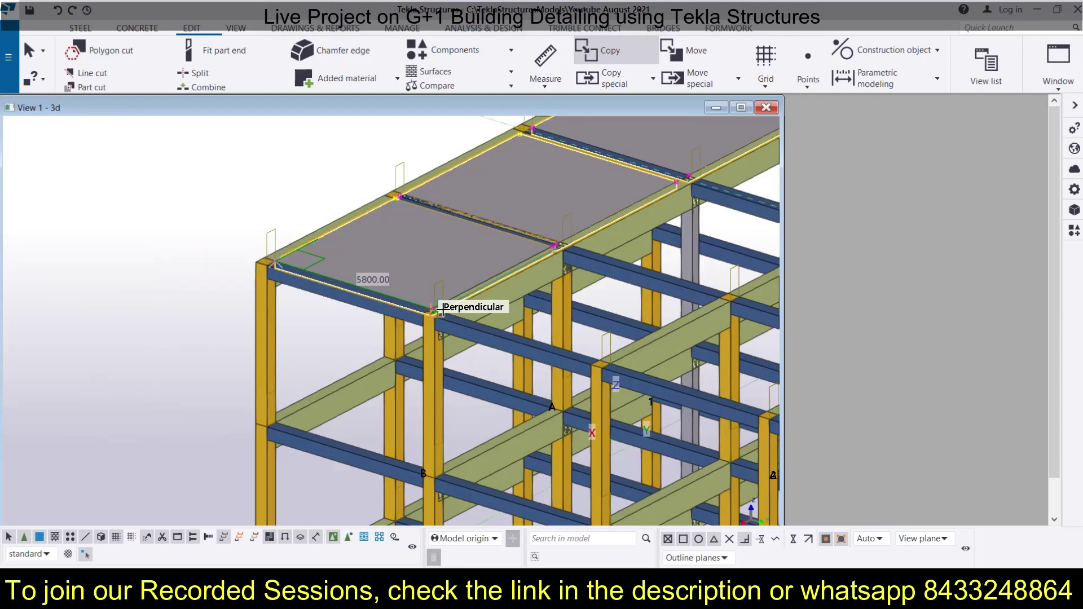
left_click(444, 312)
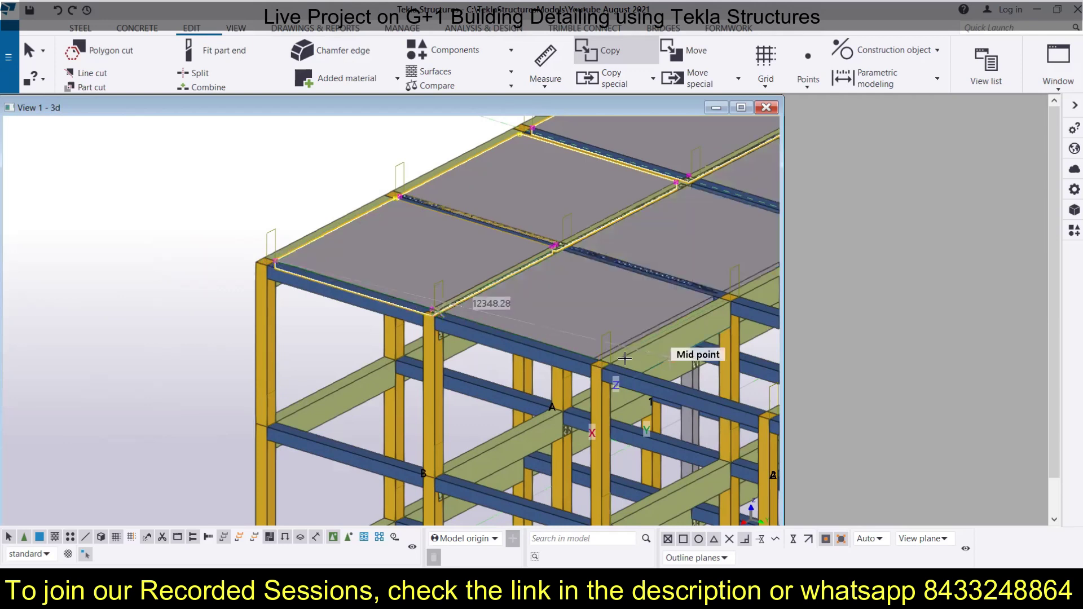
scroll(519, 307, "down", 6)
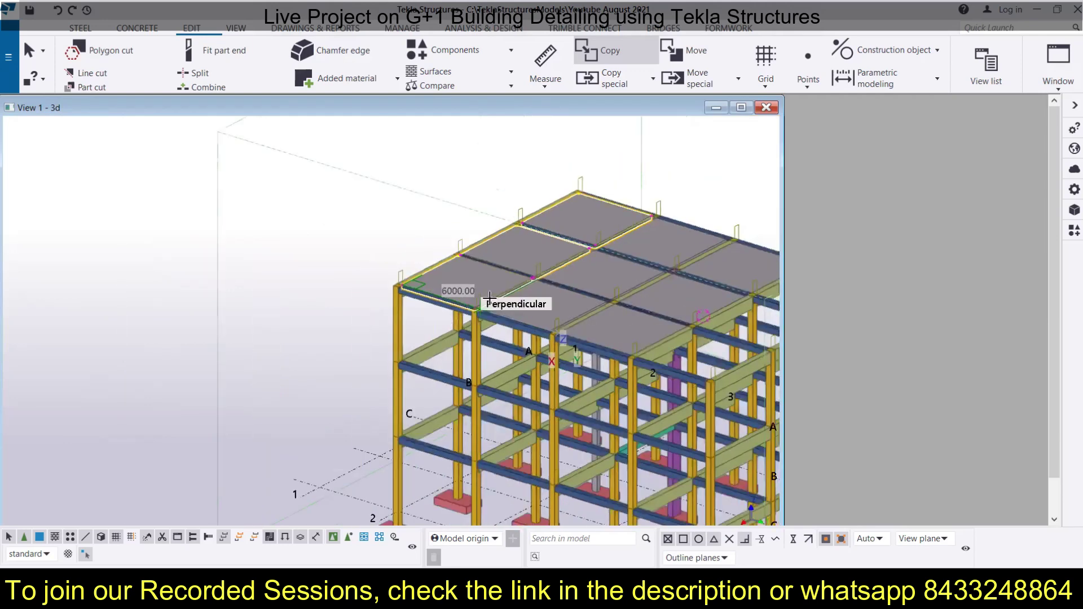
scroll(503, 329, "up", 3)
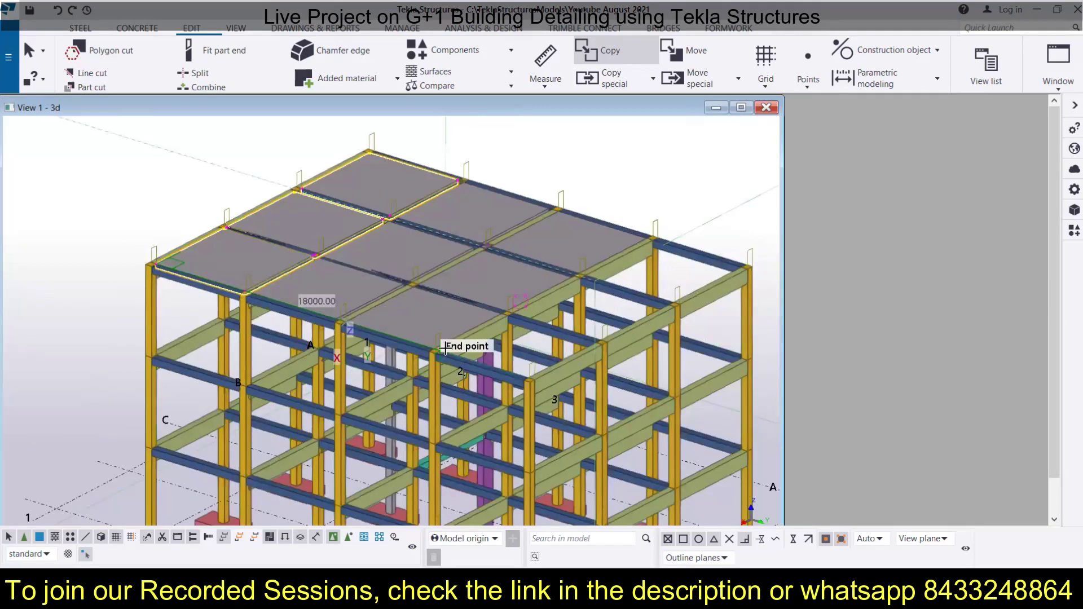
scroll(441, 350, "up", 2)
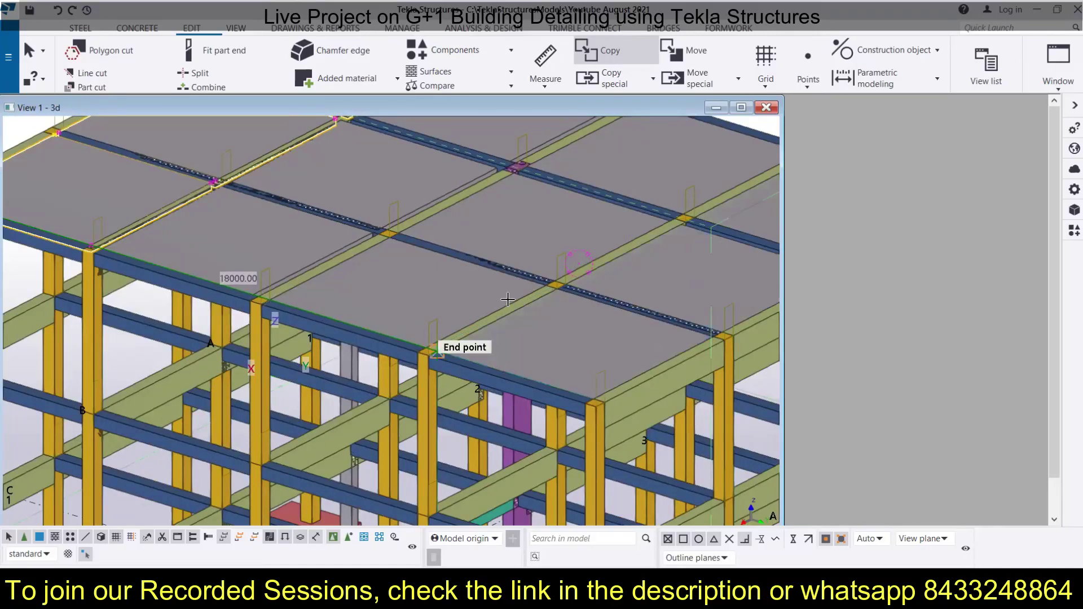
scroll(452, 338, "down", 5)
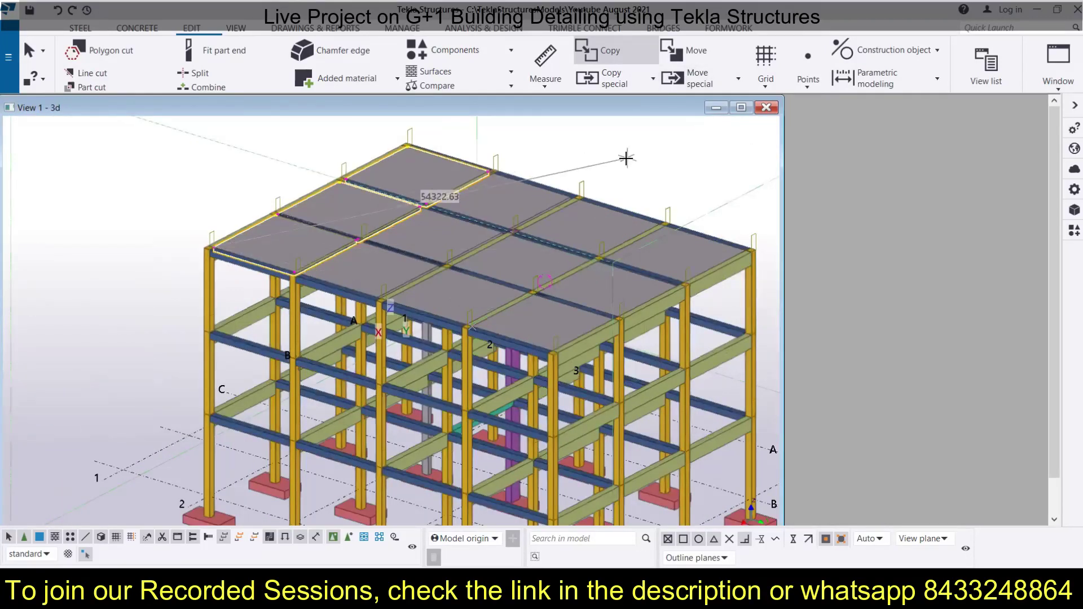
key("Escape")
Select all nine roof slabs.
left_click(371, 270, "ctrl")
left_click(430, 238, "ctrl")
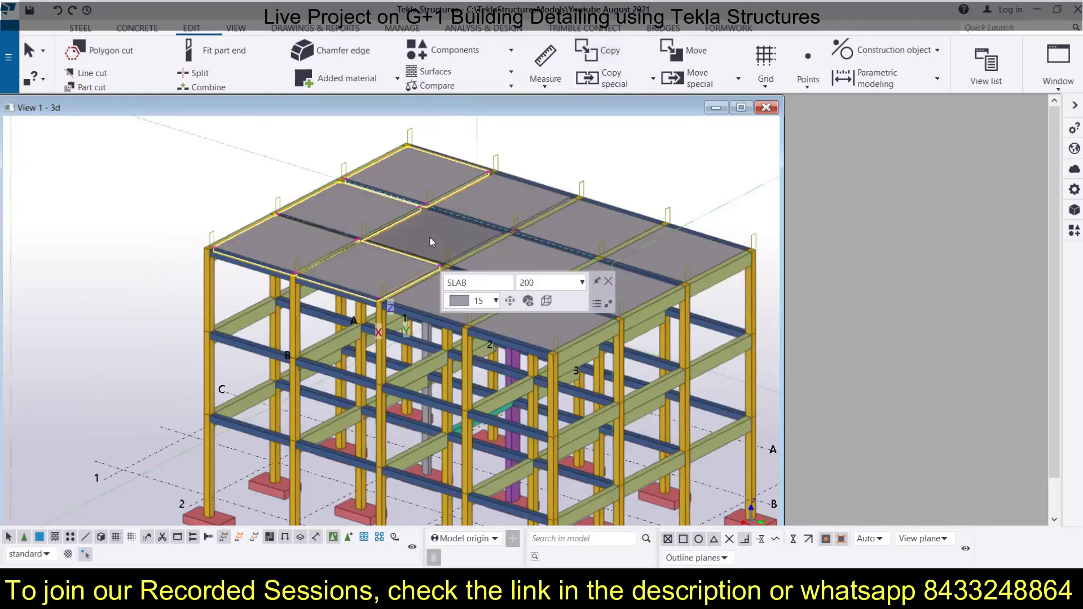
left_click(502, 203, "ctrl")
left_click(466, 292, "ctrl")
left_click(502, 269, "ctrl")
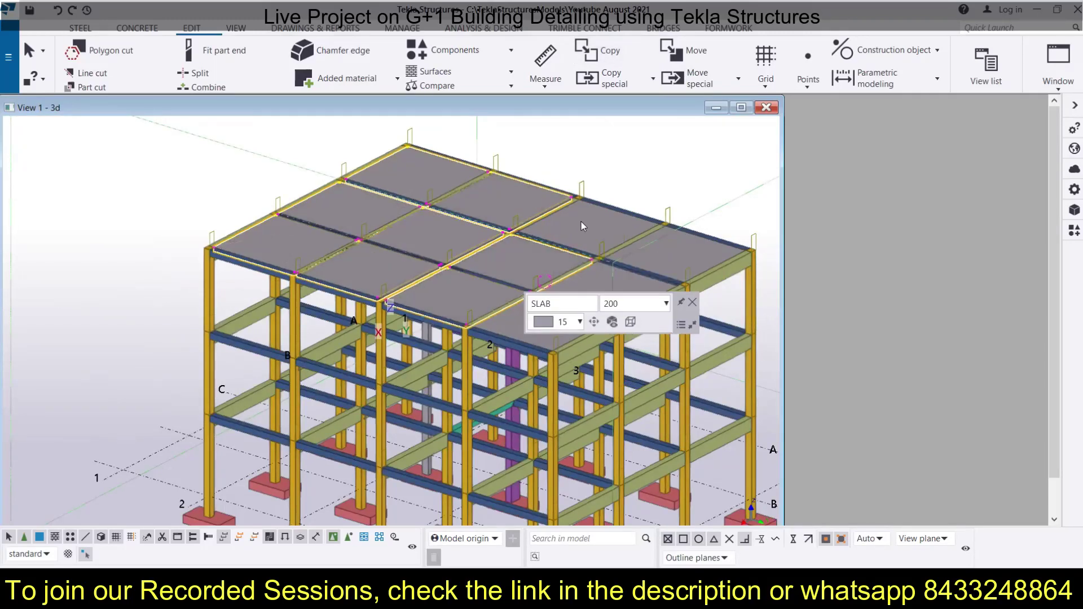
left_click(582, 222, "ctrl")
left_click(563, 325, "ctrl")
left_click(590, 297, "ctrl")
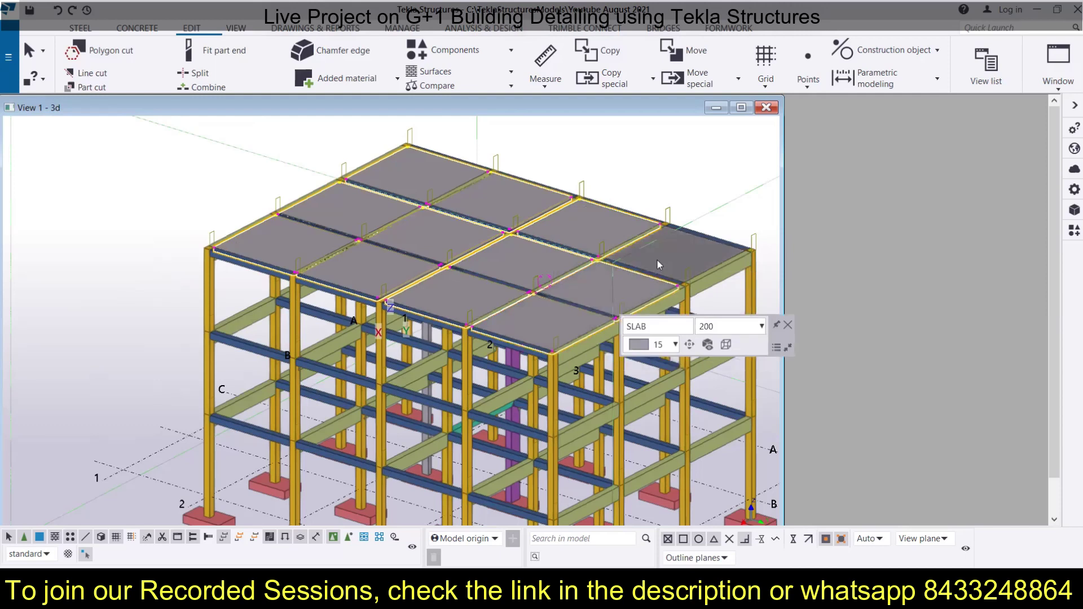
left_click(658, 260, "ctrl")
Copy the roof slabs from the top column corner to 5000 and 10000 below.
left_click(612, 50)
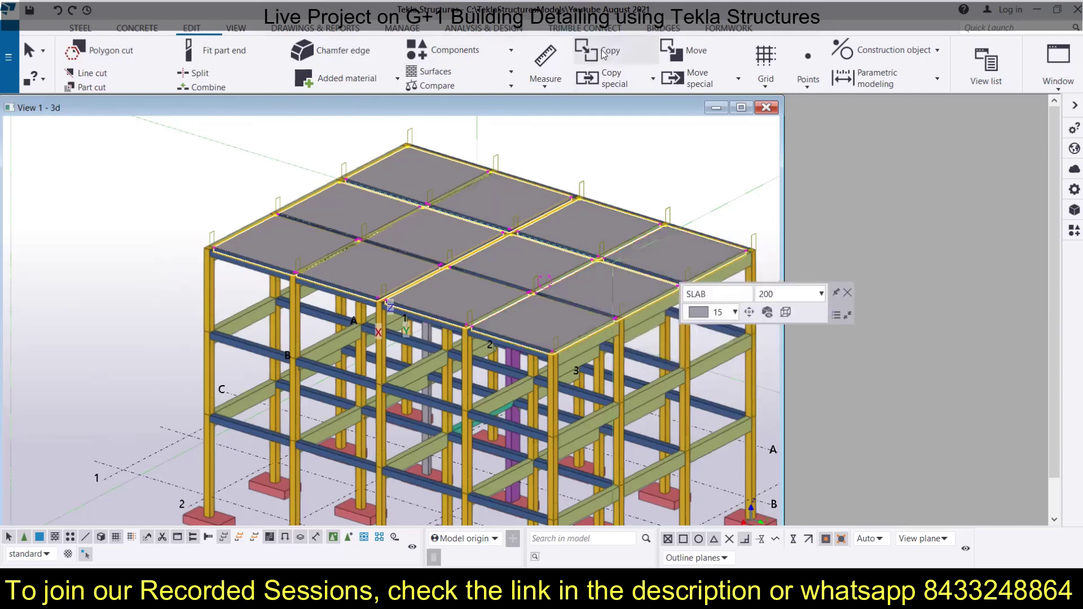
scroll(218, 243, "up", 4)
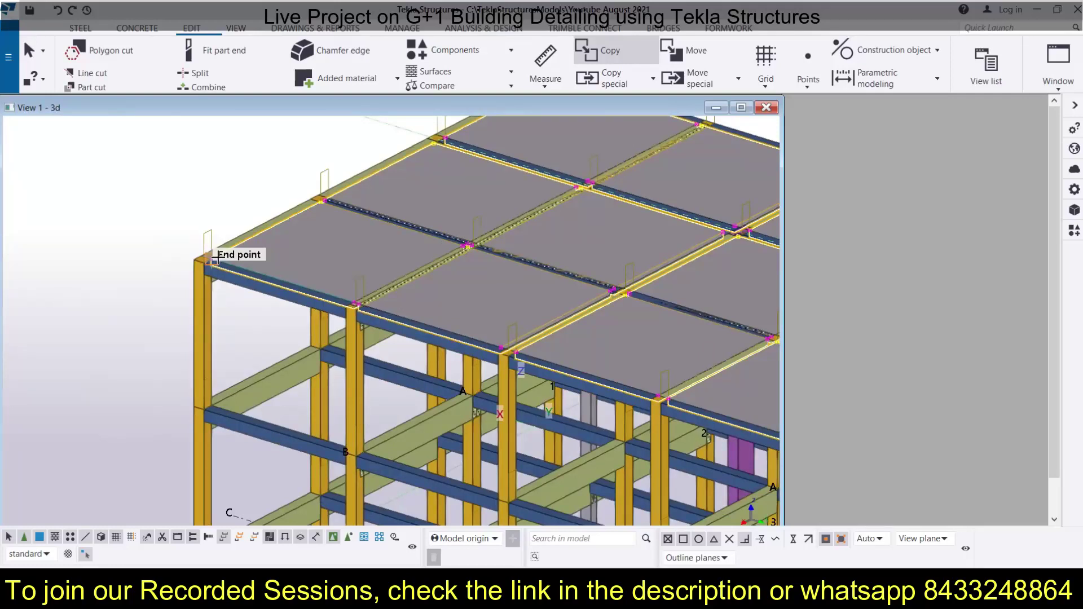
left_click(217, 258)
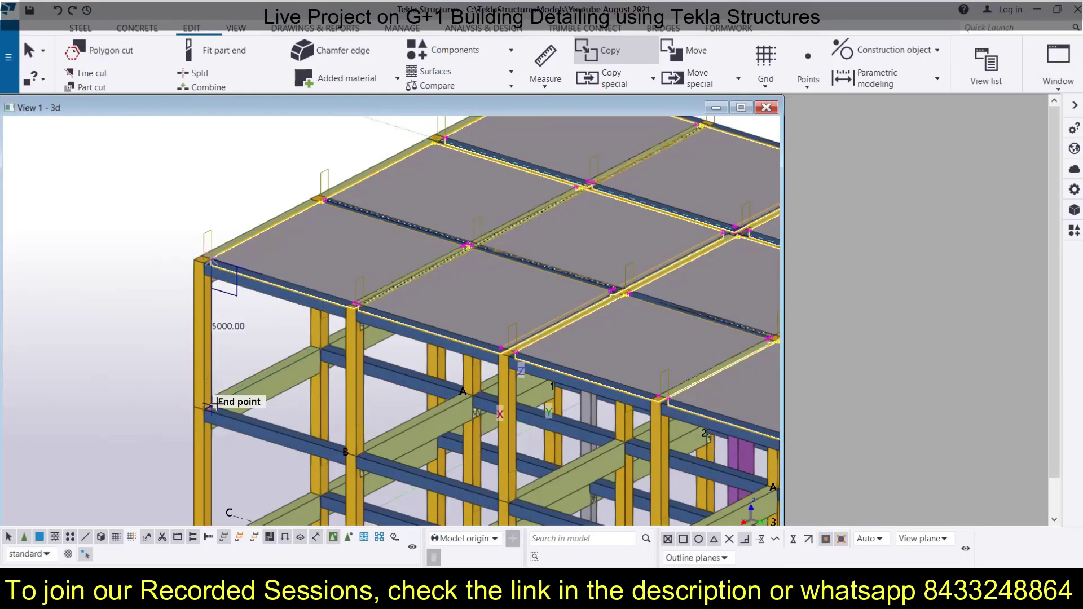
scroll(271, 389, "down", 4)
scroll(333, 367, "up", 2)
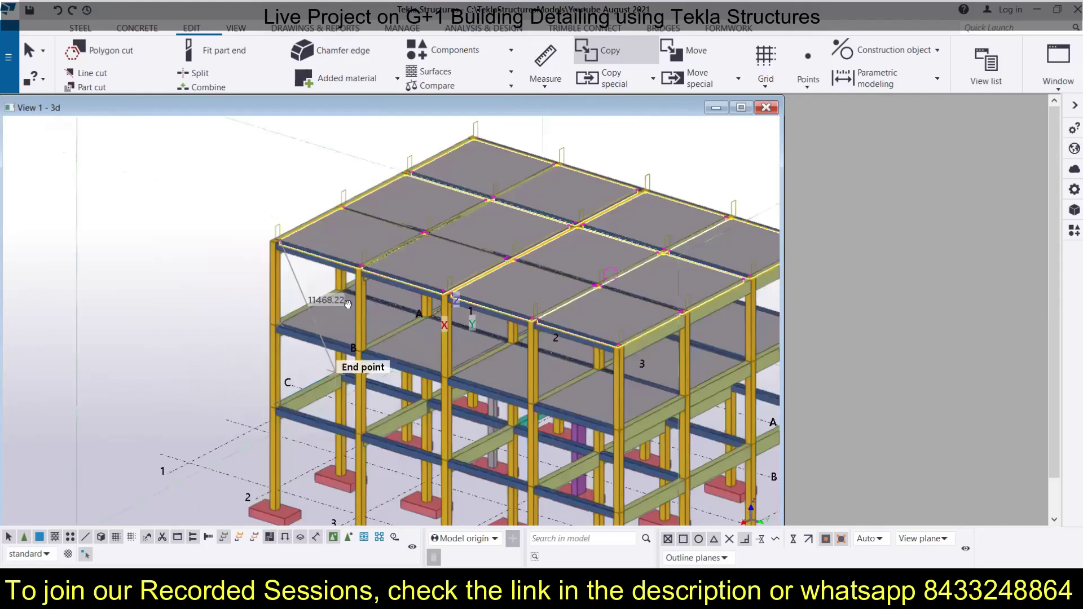
scroll(316, 309, "up", 2)
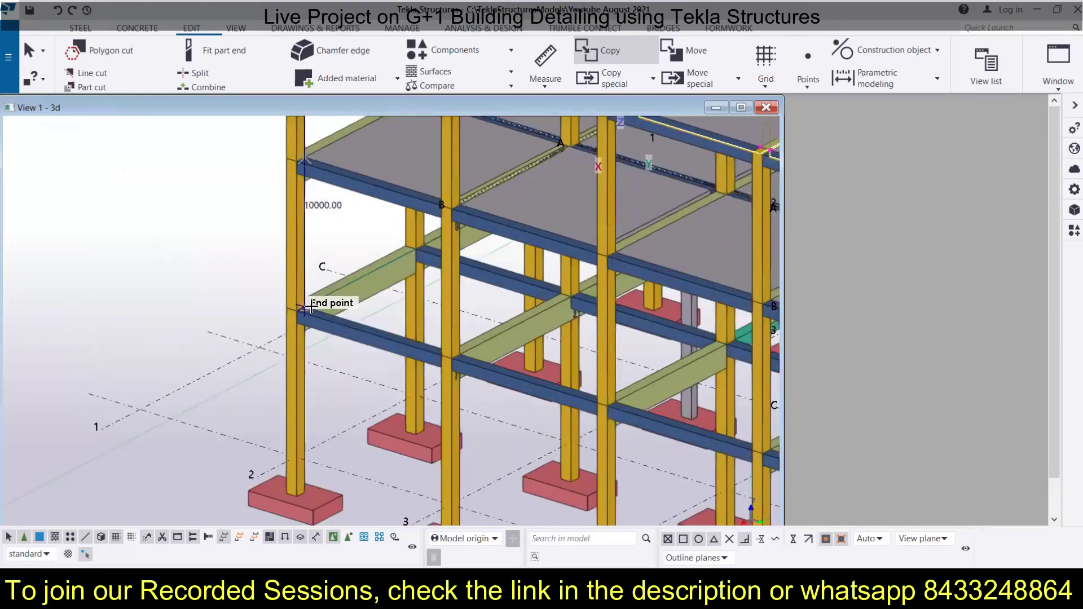
scroll(310, 308, "down", 4)
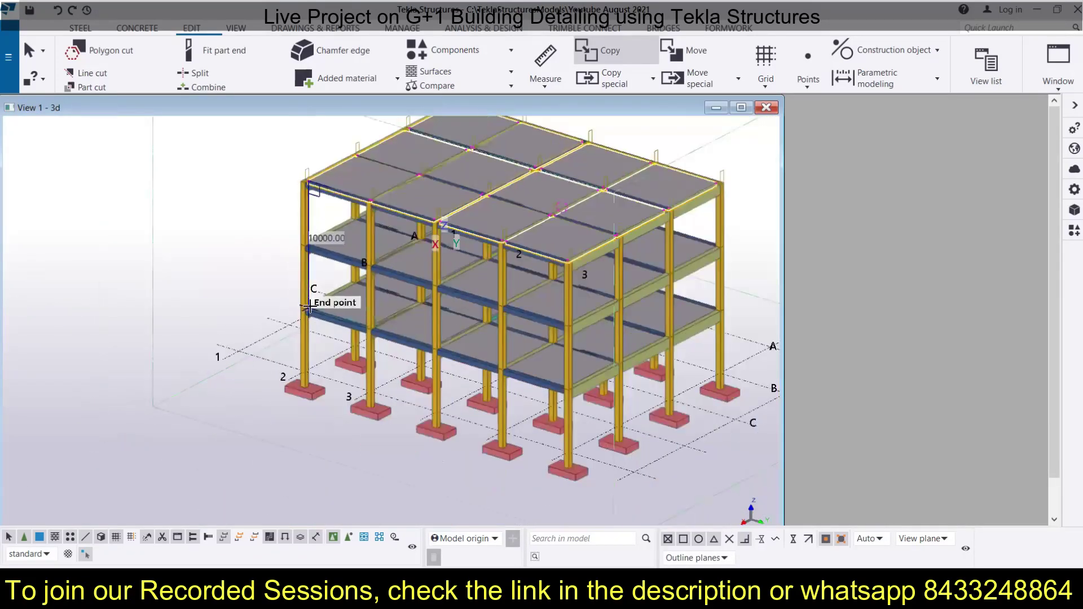
key("Escape")
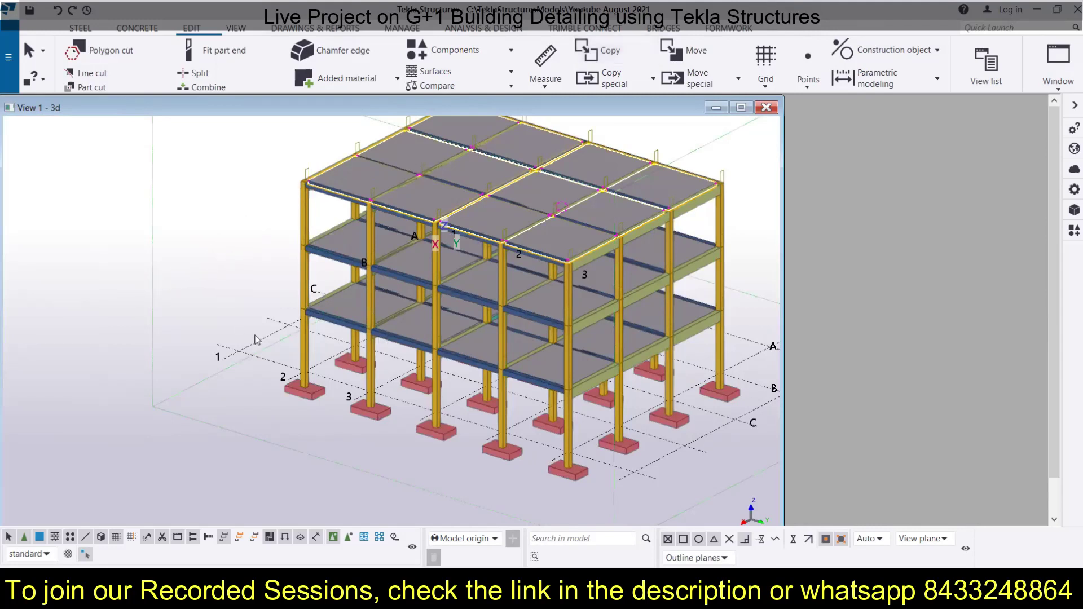
scroll(261, 338, "down", 2)
middle_click_drag(262, 338, 630, 181)
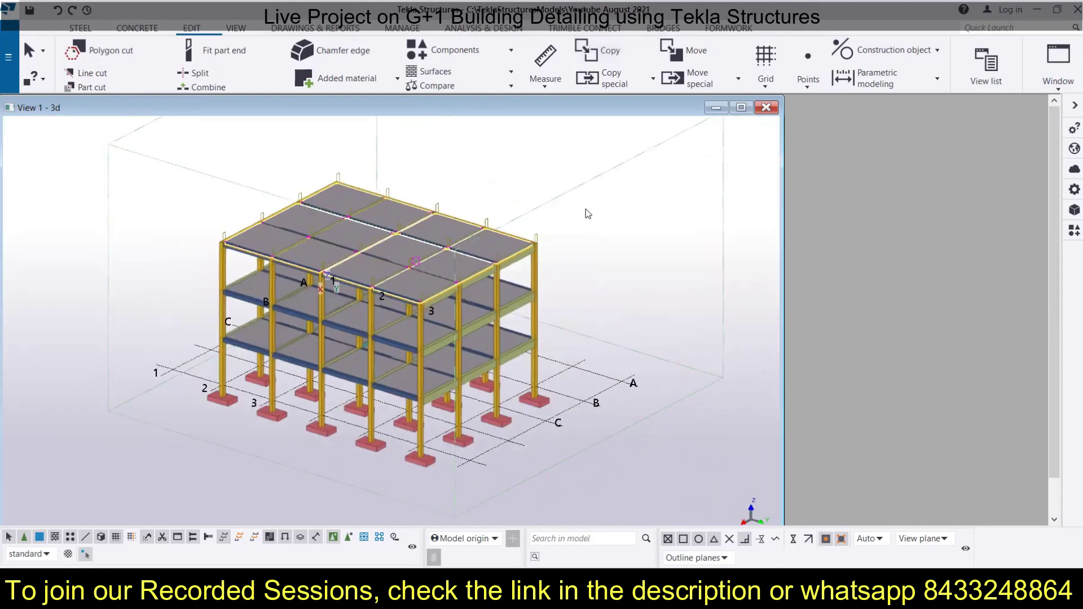
Deselect the slabs, tilt the 3D view to a flatter frontal angle, and show the View ribbon.
left_click(557, 291)
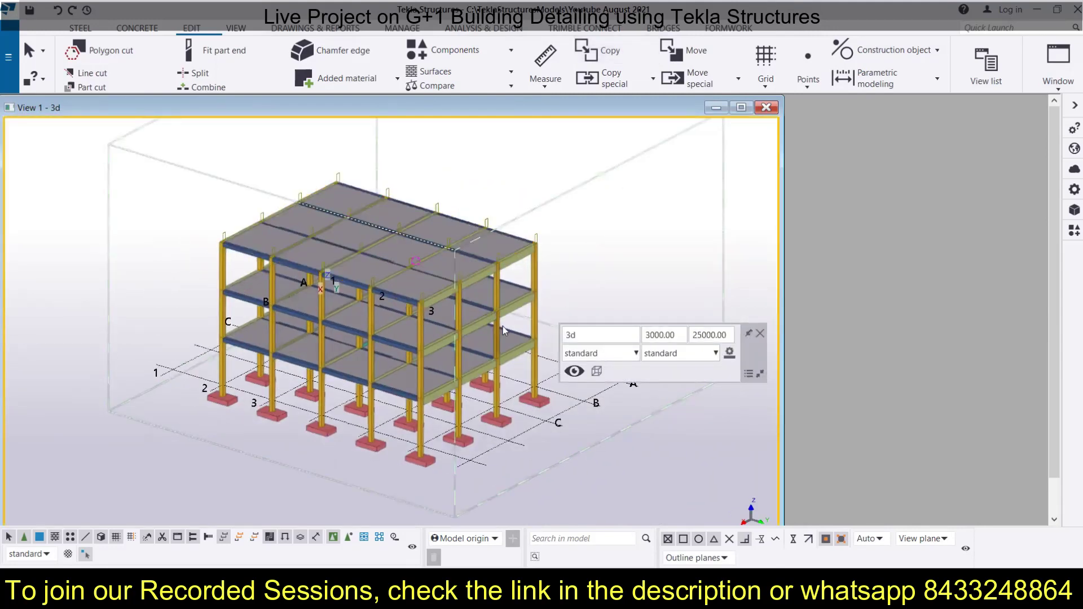
middle_click_drag(502, 326, 494, 297, "ctrl")
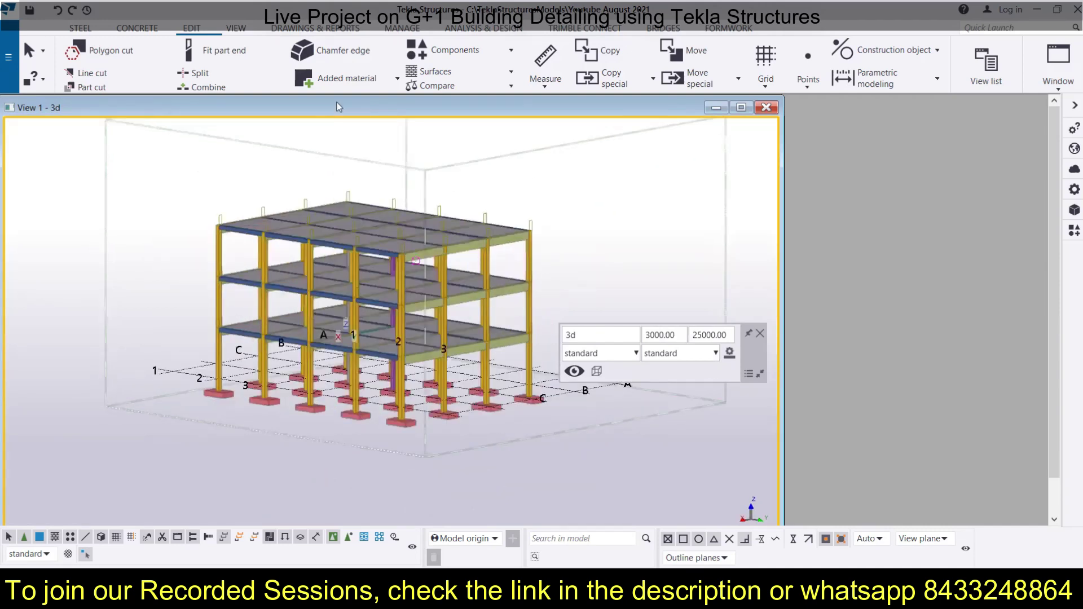
left_click(240, 32)
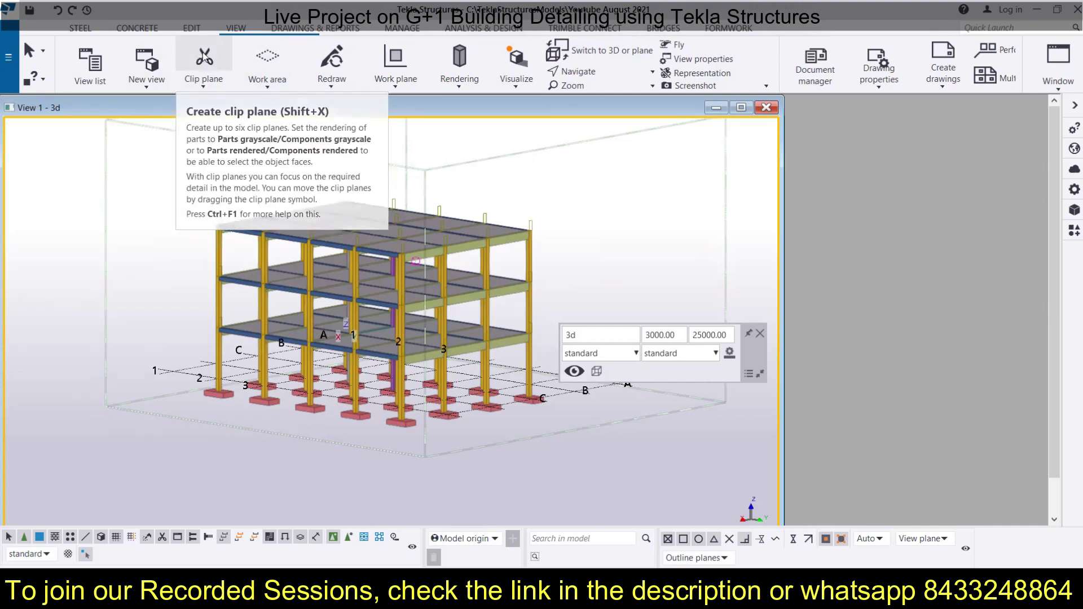
Add a clip plane on the corner footing and slide it into the building.
left_click(205, 56)
scroll(202, 373, "up", 4)
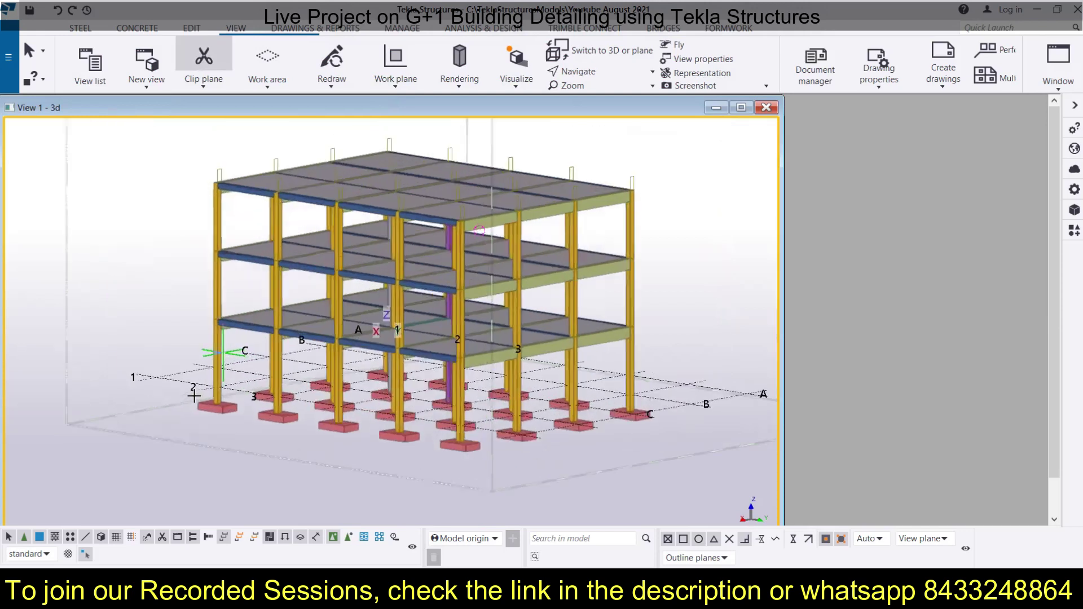
scroll(192, 395, "up", 2)
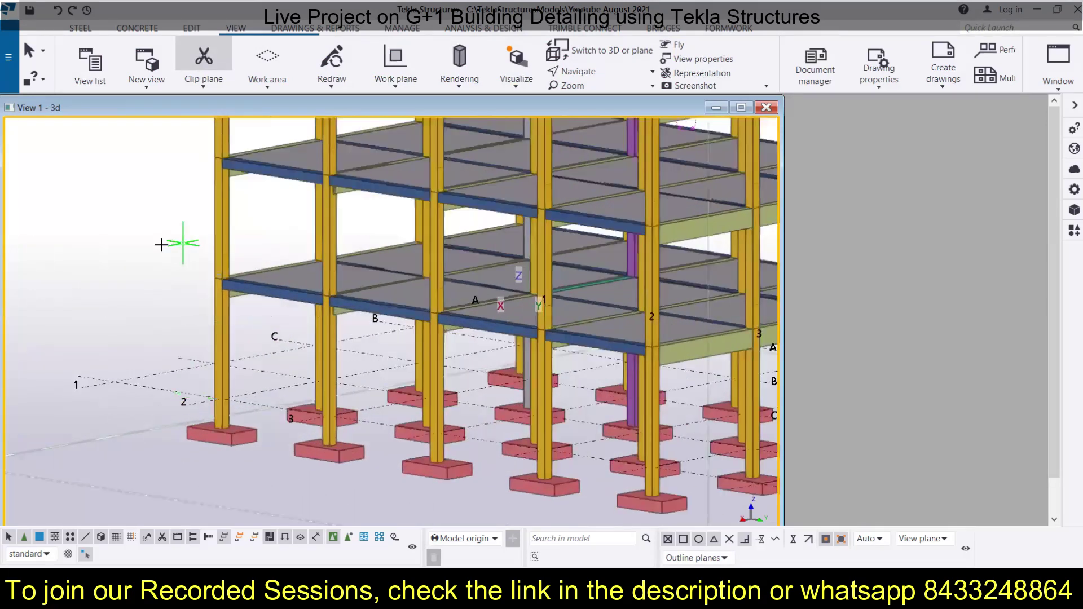
scroll(207, 440, "up", 3)
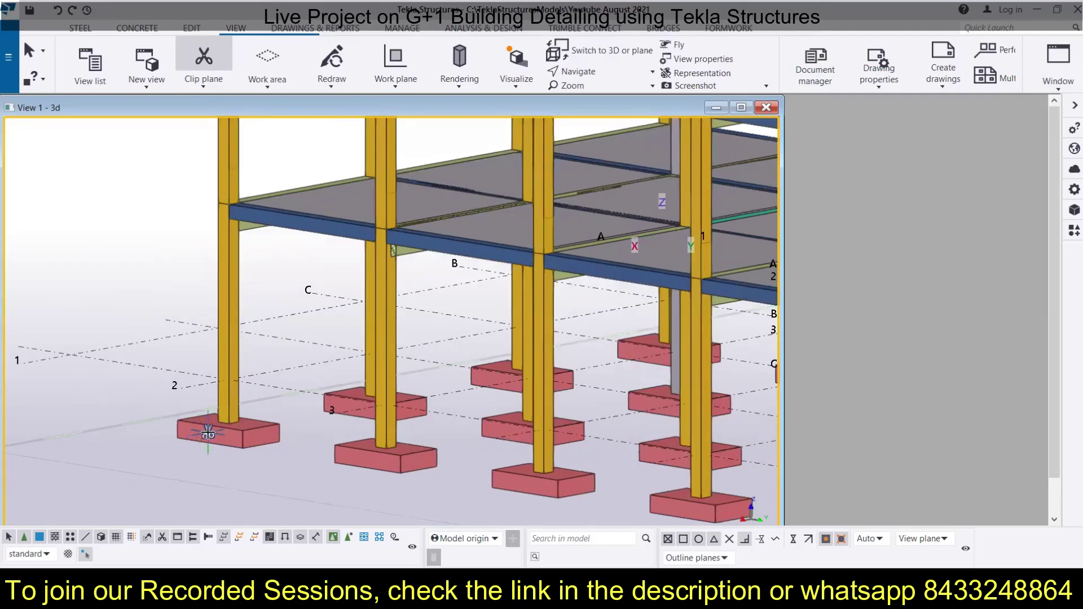
left_click(207, 433)
key("Escape")
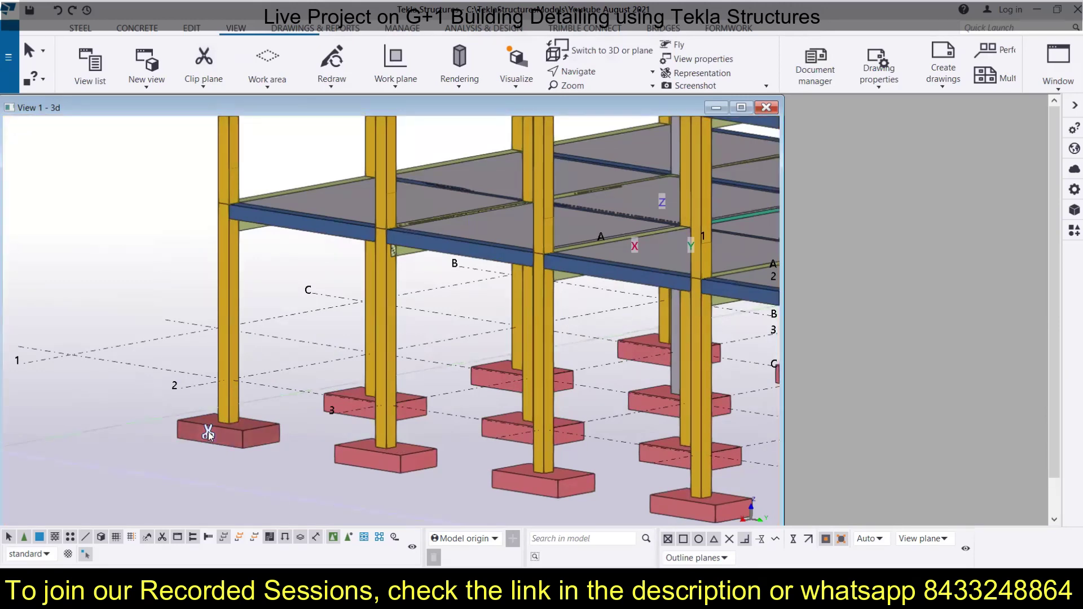
scroll(208, 432, "down", 8)
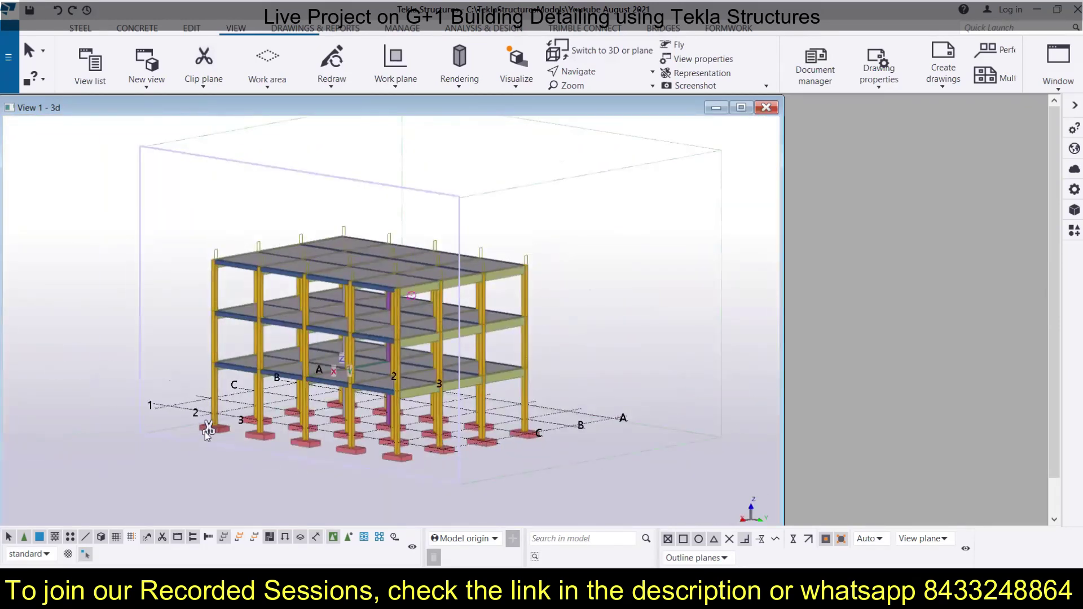
mouse_move(208, 430)
left_mouse_down()
mouse_move(237, 411)
mouse_move(229, 418)
left_mouse_up()
scroll(500, 279, "up", 2)
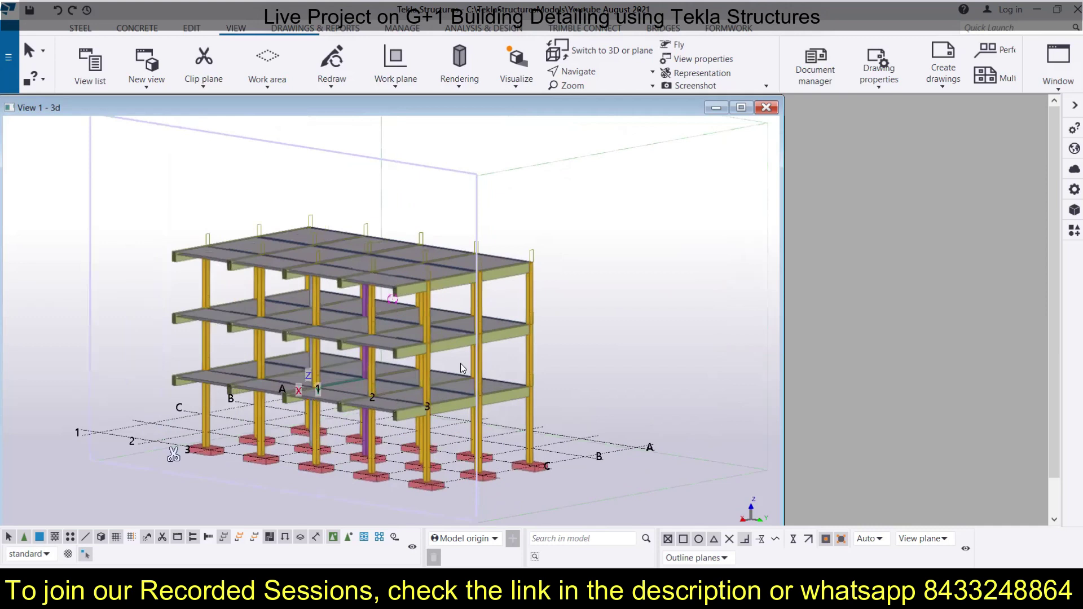
middle_click_drag(461, 363, 472, 312)
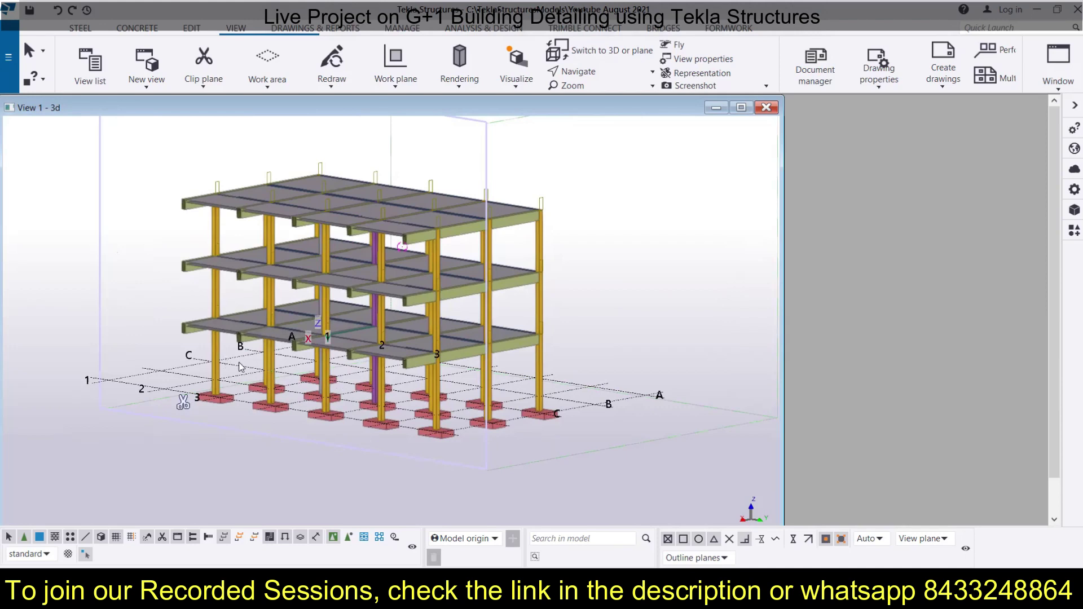
scroll(262, 365, "down", 1)
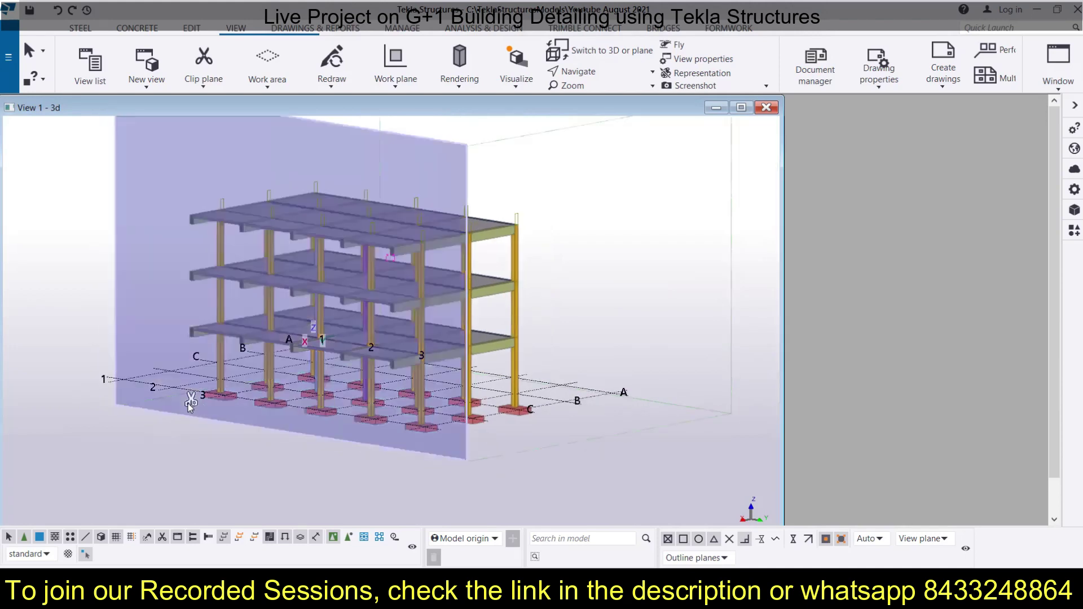
Cut away the front column row with the clip plane, then move it back so the columns reappear.
left_click(218, 392)
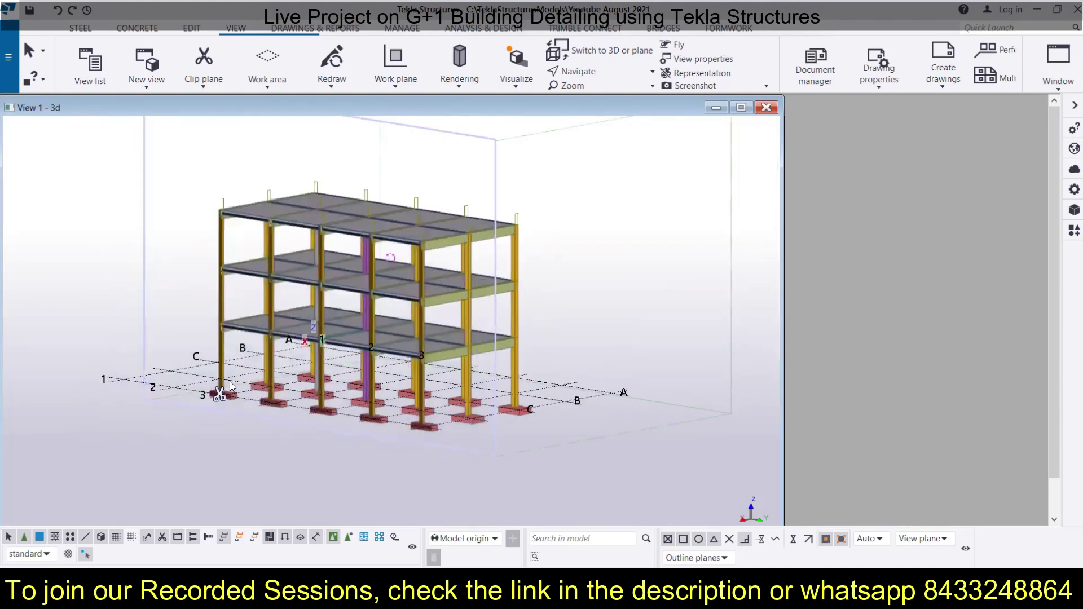
left_click_drag(221, 398, 237, 394)
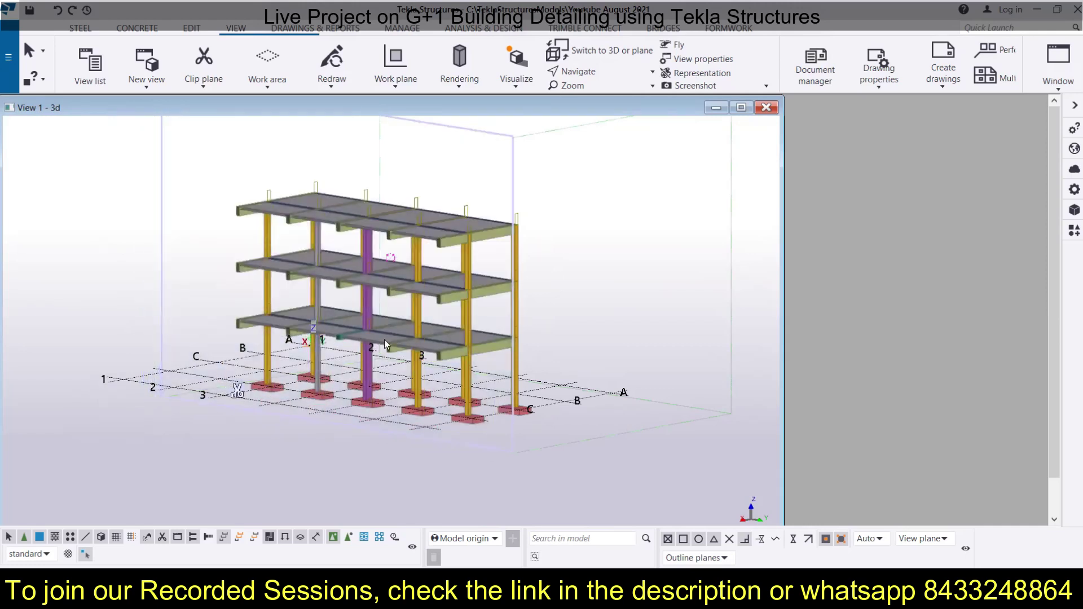
scroll(254, 226, "up", 6)
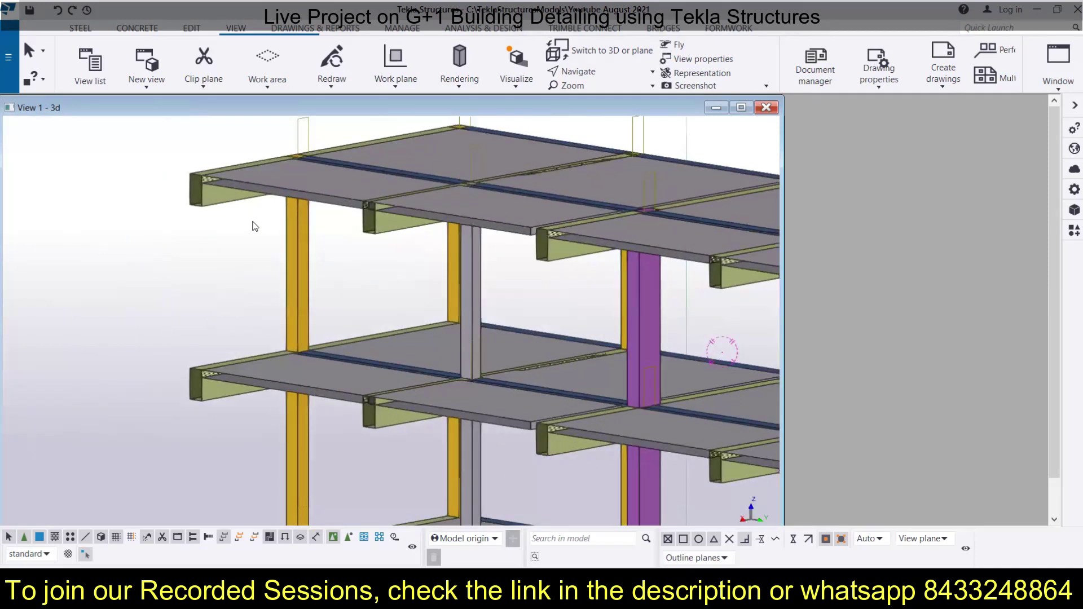
scroll(182, 192, "up", 3)
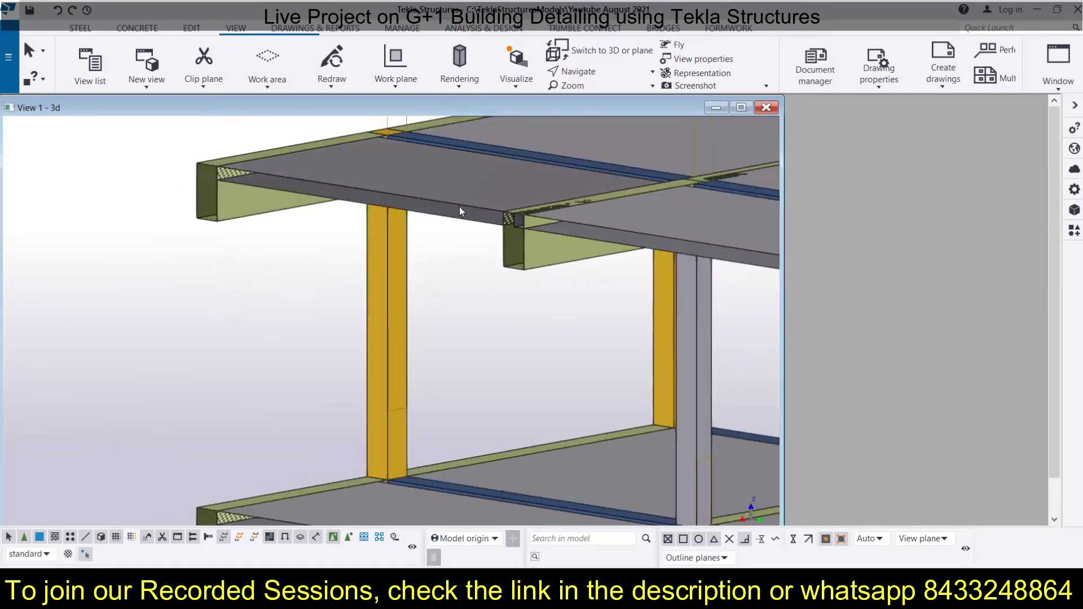
scroll(497, 230, "down", 3)
scroll(469, 234, "down", 2)
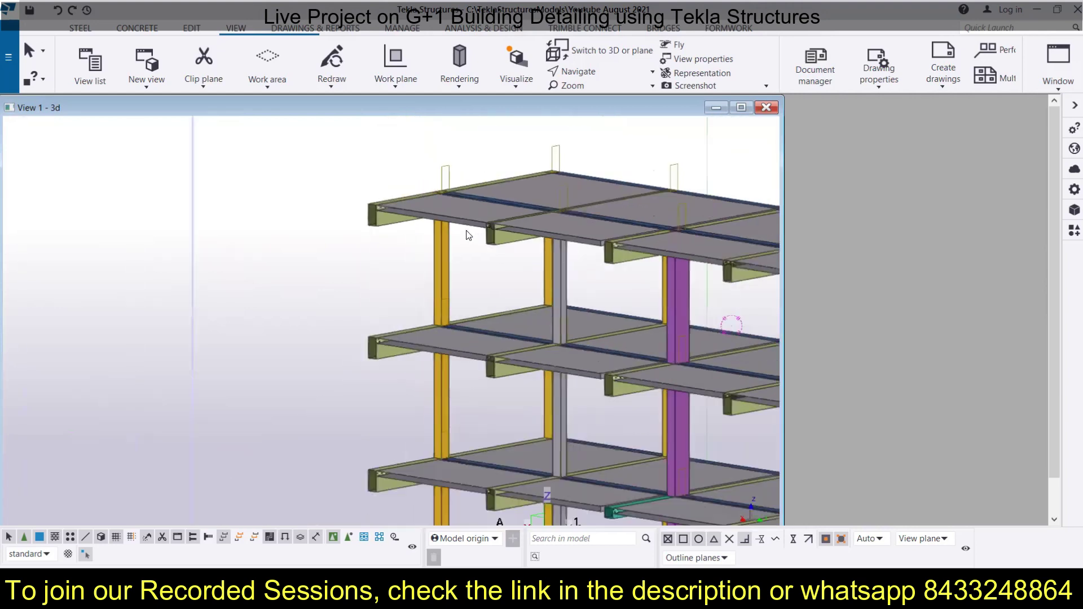
scroll(490, 345, "down", 3)
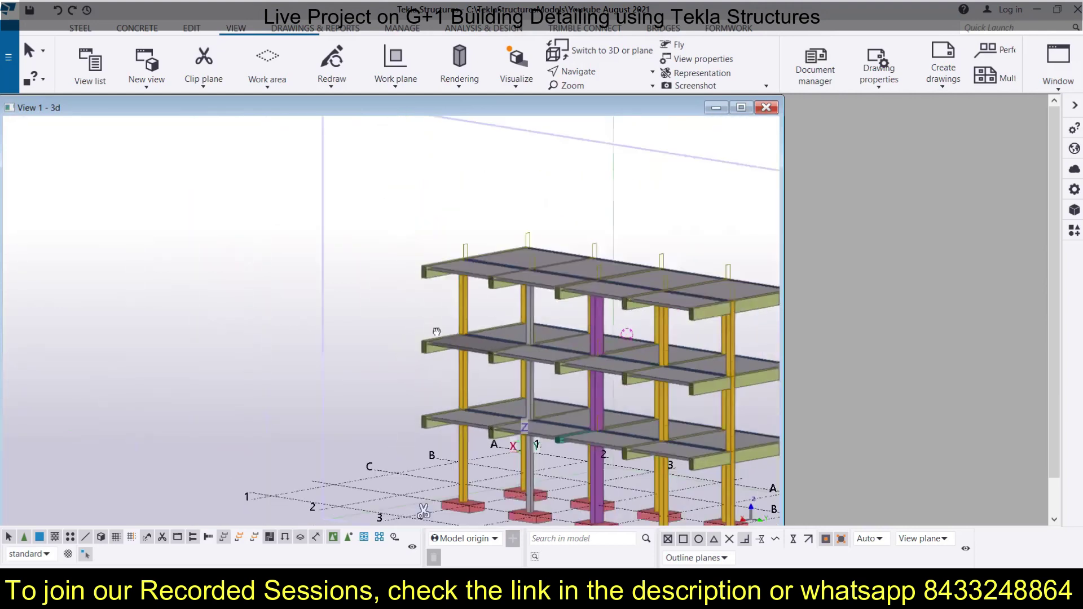
middle_click_drag(490, 345, 226, 281)
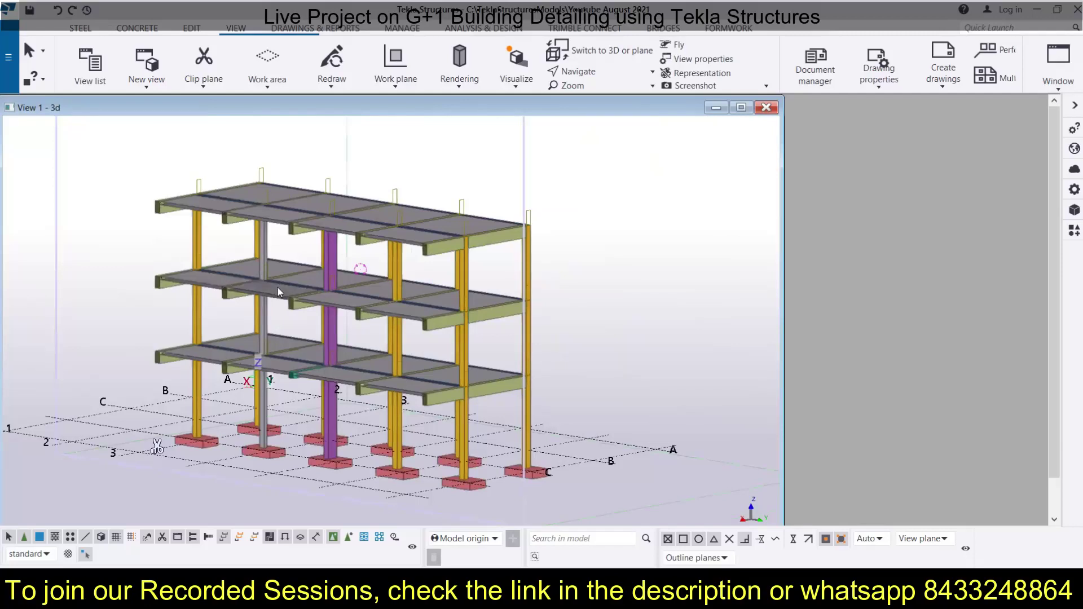
left_click_drag(156, 447, 75, 462)
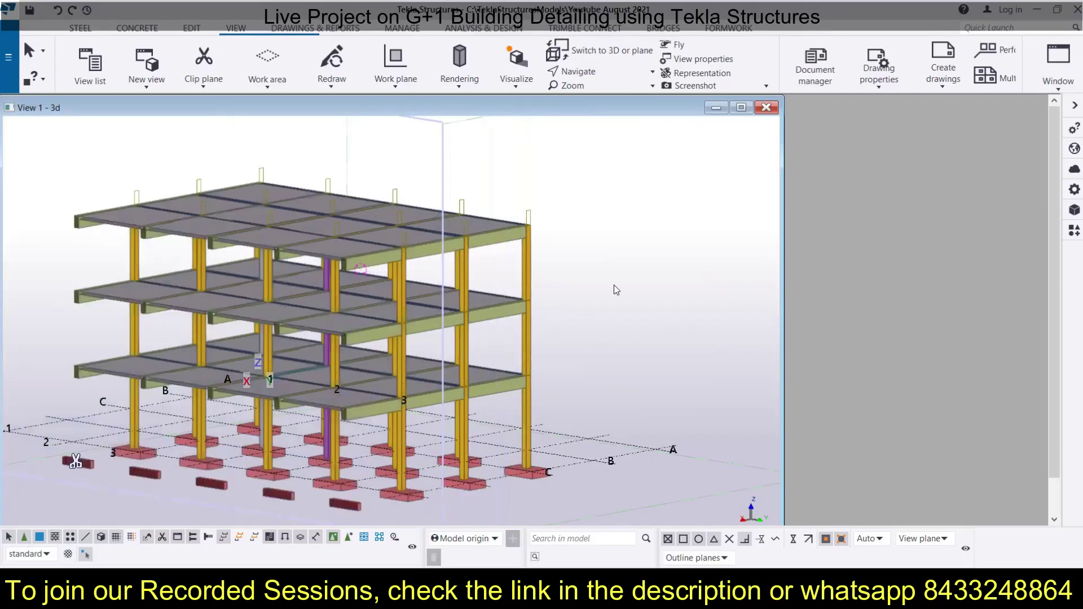
Add a clip plane on the column and footing face at grid C.
left_click(203, 59)
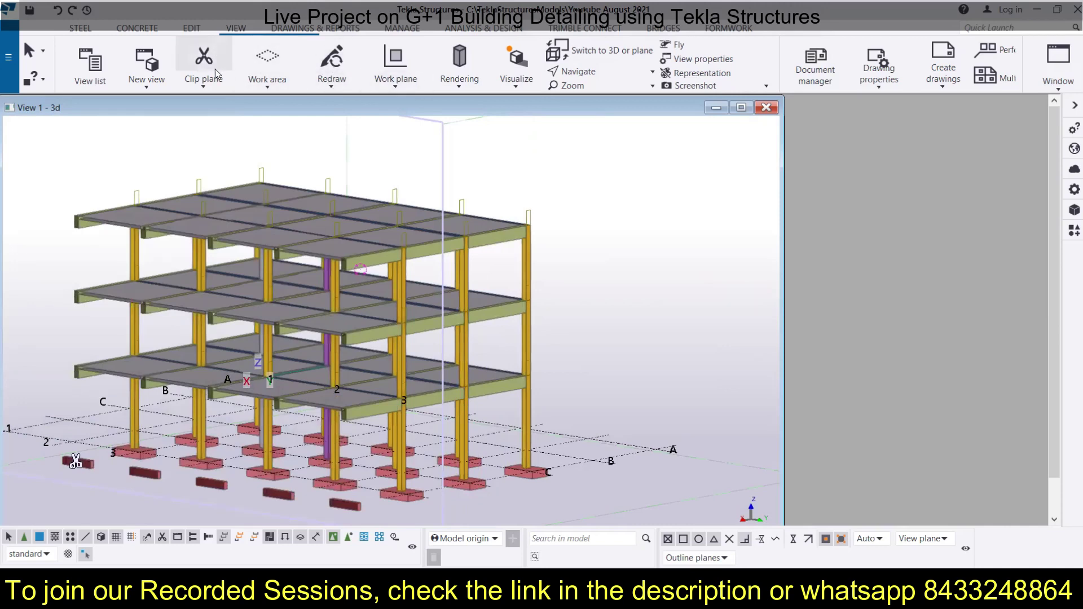
scroll(537, 473, "up", 3)
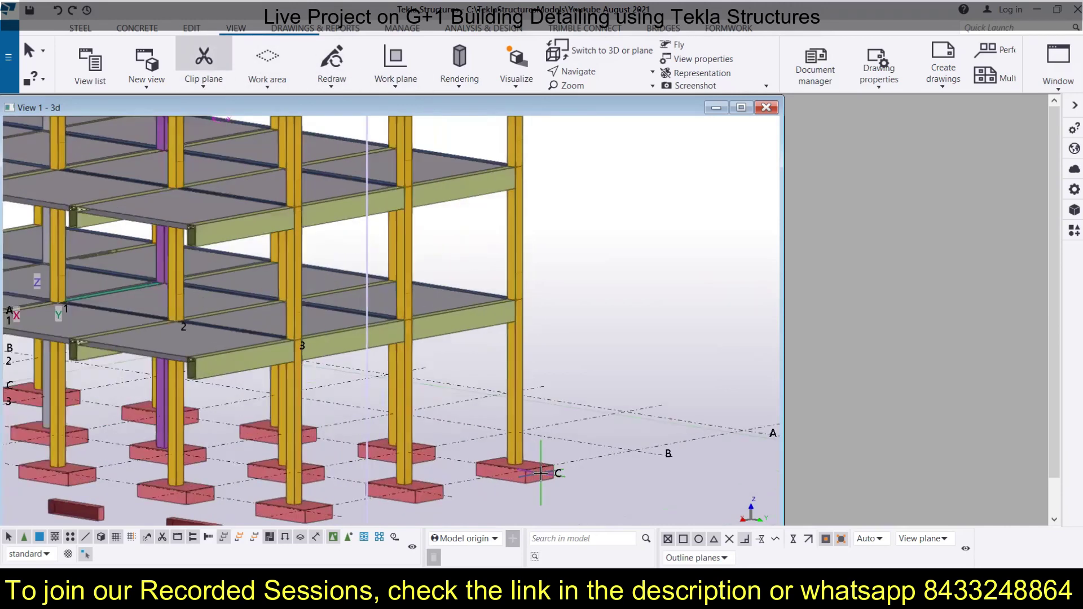
left_click(539, 477)
left_click(518, 402)
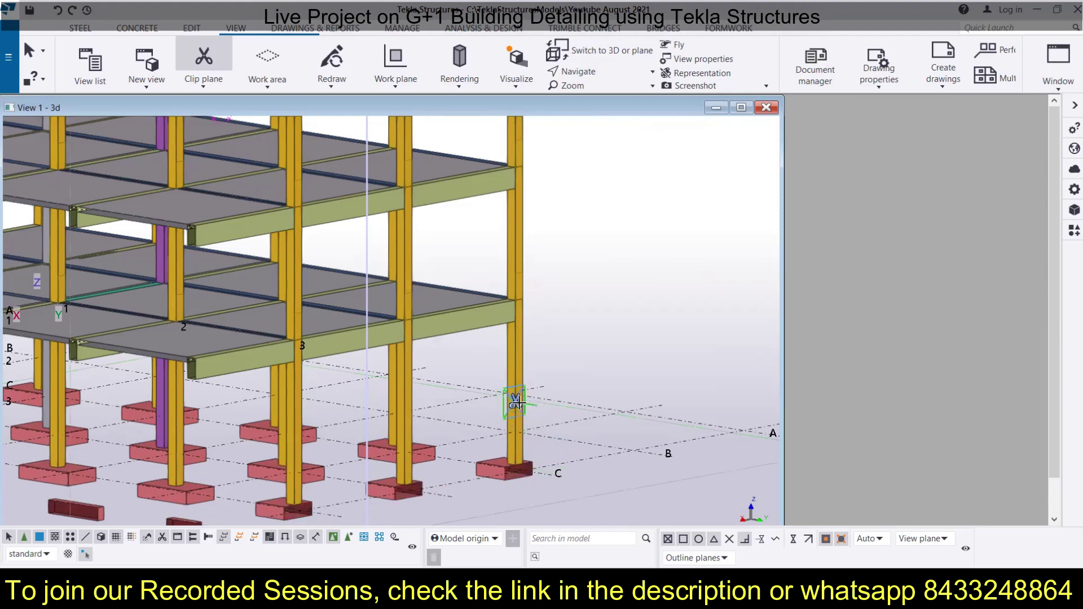
scroll(516, 402, "down", 6)
key("Escape")
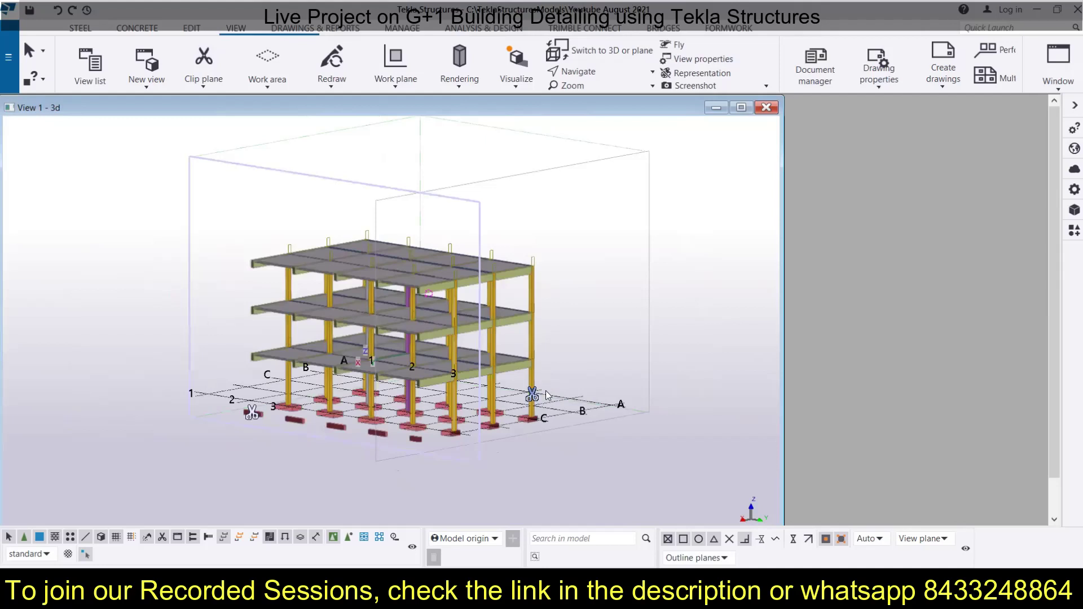
Slide the grid C clip plane into the building, then nudge it slightly back out.
left_click_drag(534, 396, 494, 386)
scroll(185, 271, "up", 2)
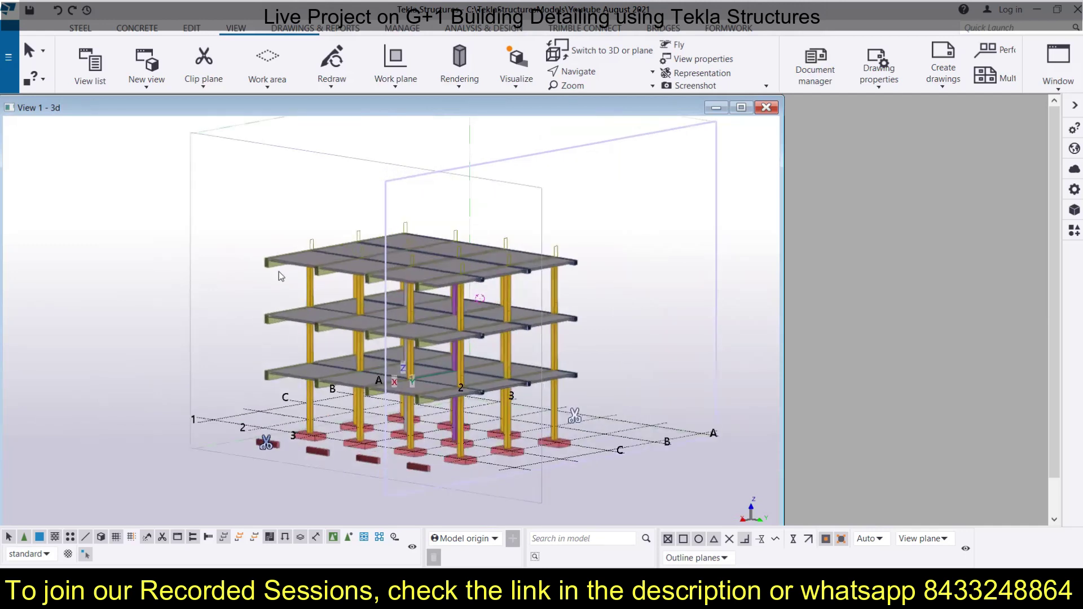
left_click_drag(267, 444, 273, 444)
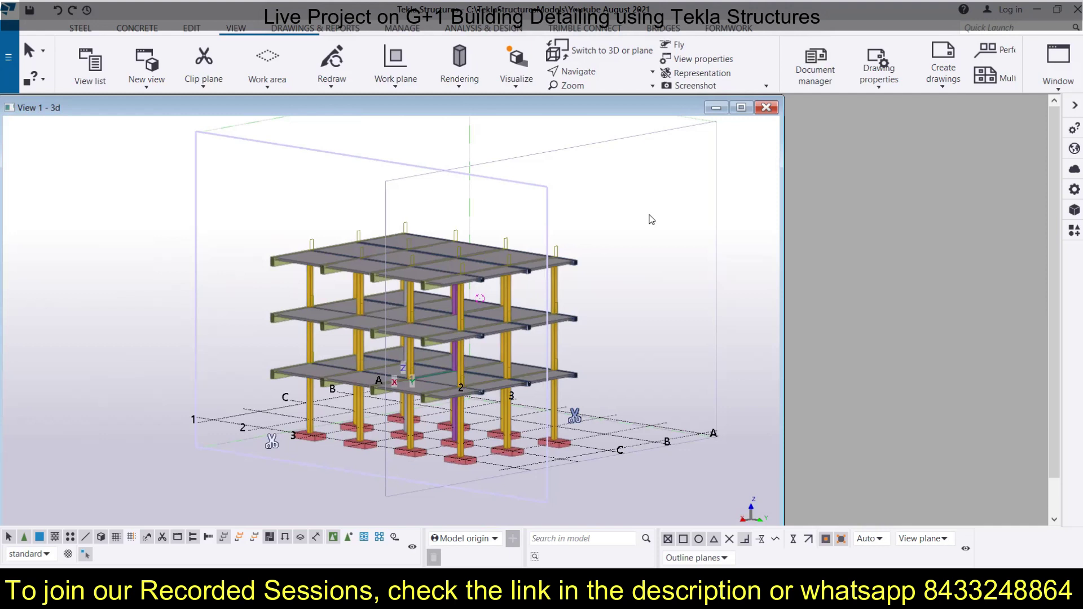
scroll(296, 273, "down", 3)
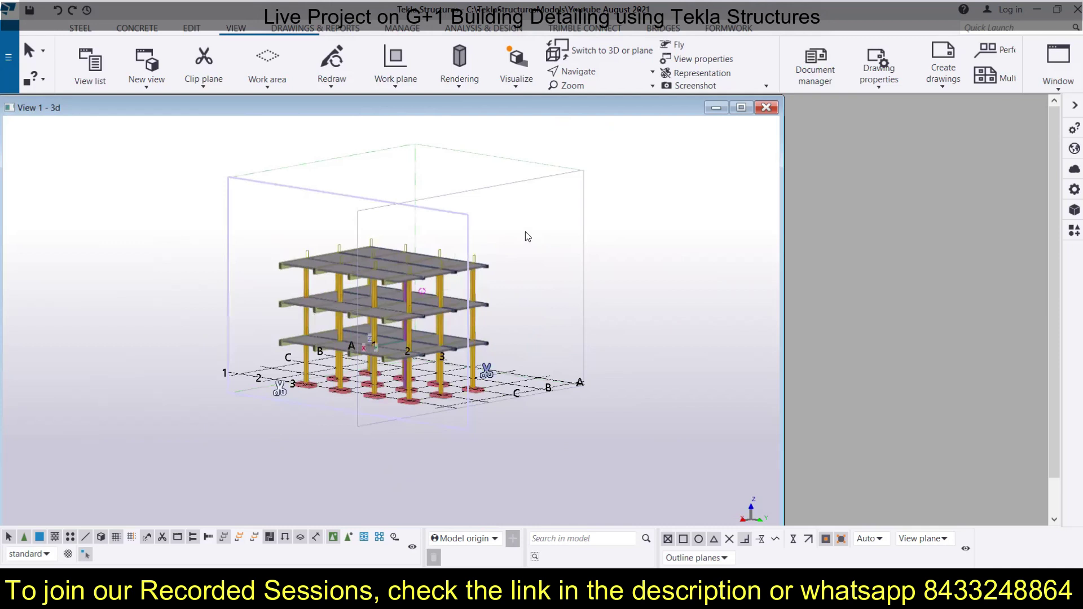
right_click(438, 162)
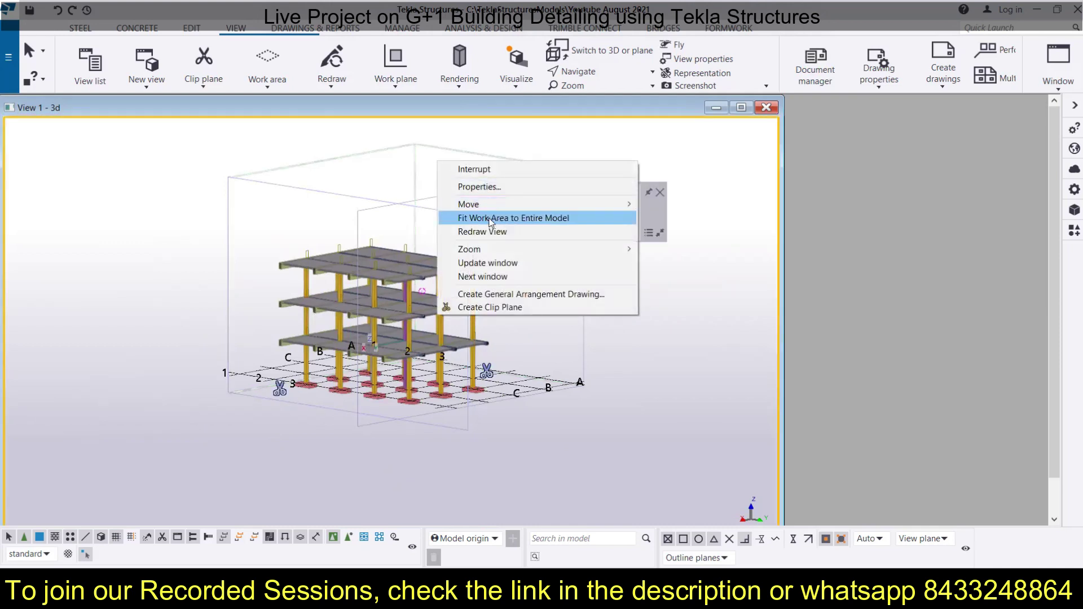
Fit the work area to the entire model and close View Properties and the view-setup panel.
left_click(517, 221)
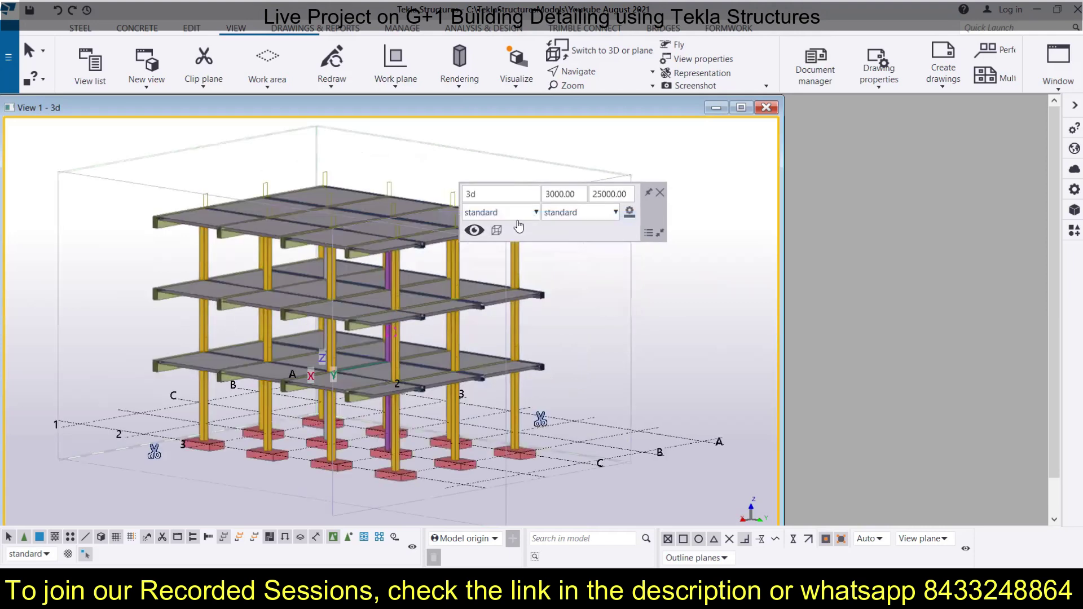
scroll(530, 354, "down", 2)
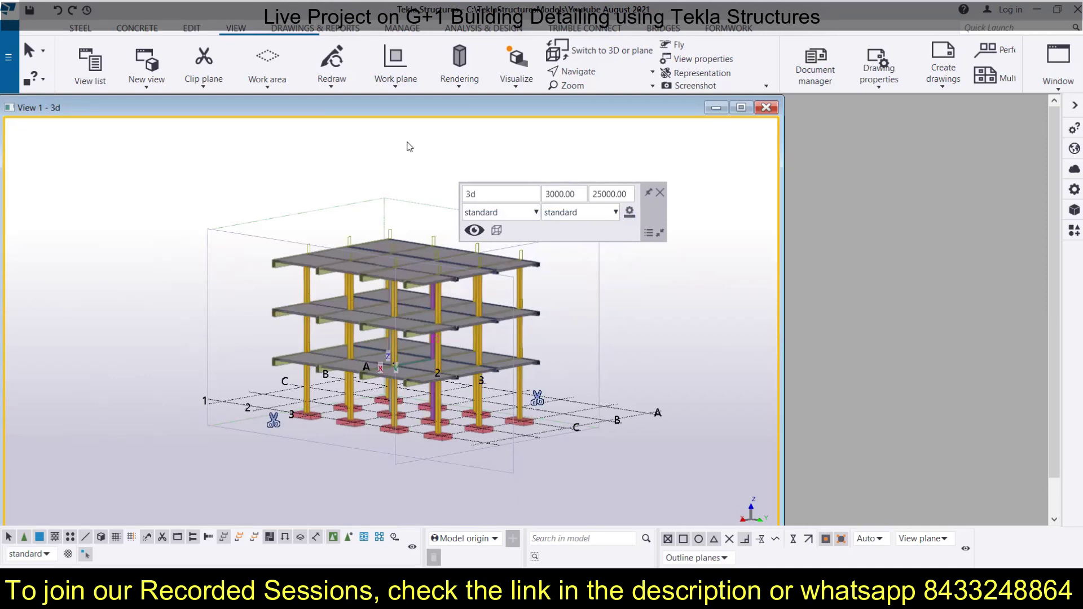
double_click(370, 124)
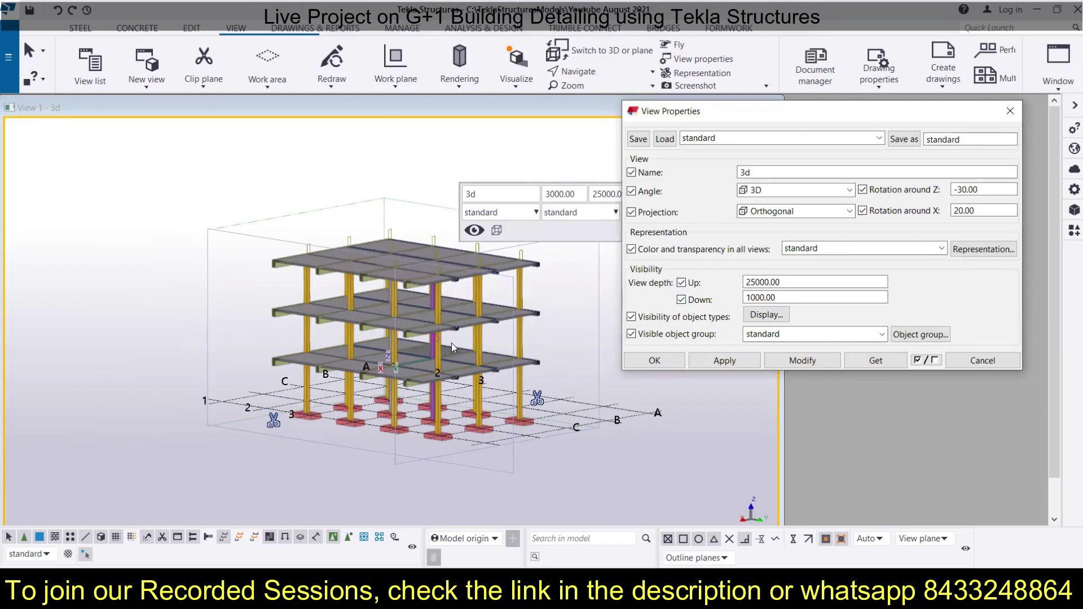
left_click(1010, 113)
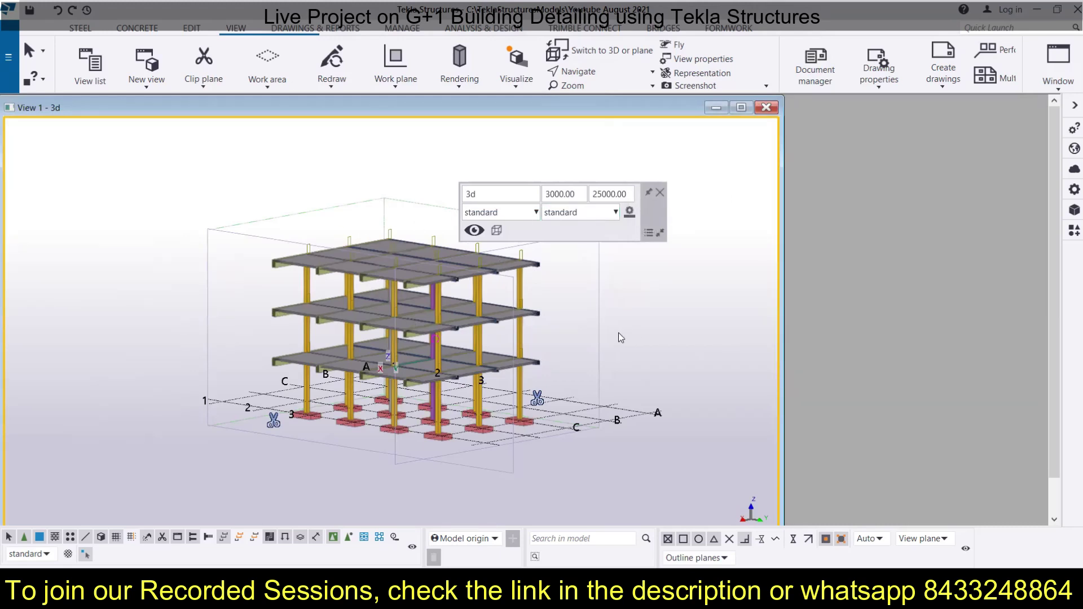
left_click(660, 192)
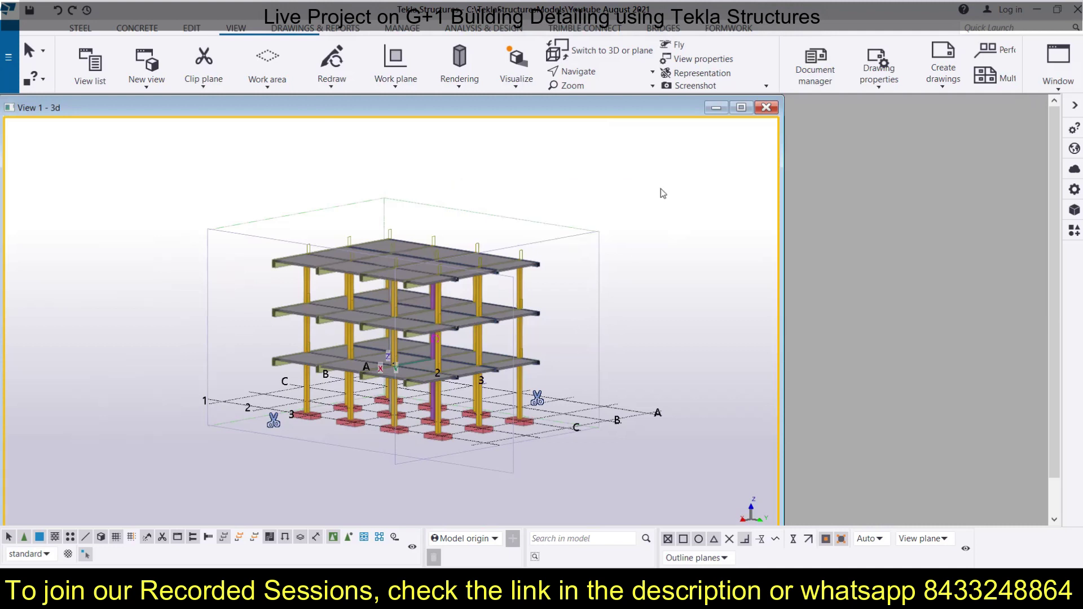
left_click(260, 85)
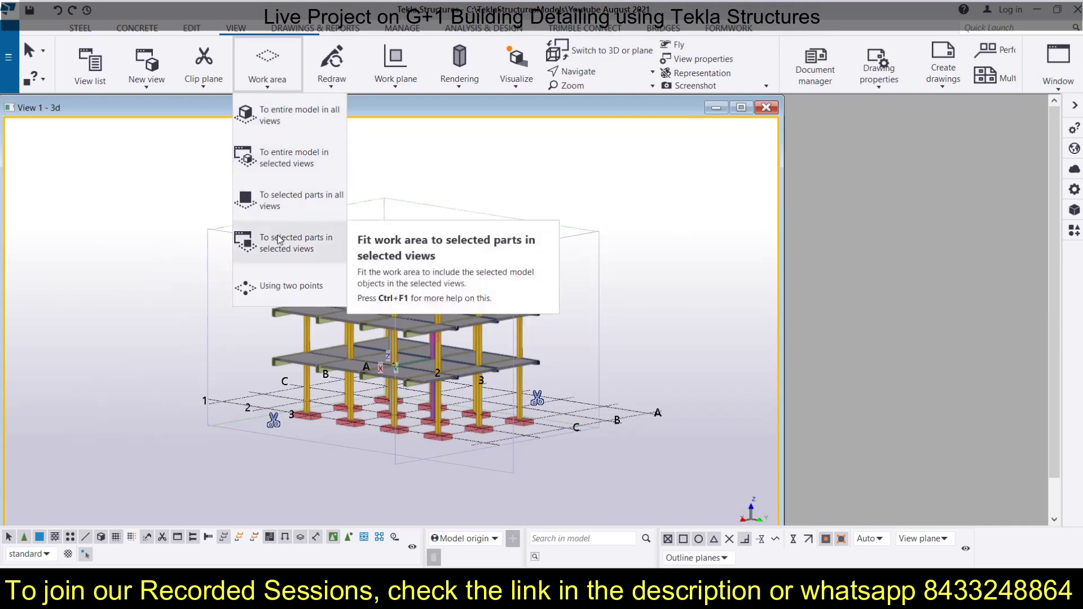
left_click(628, 177)
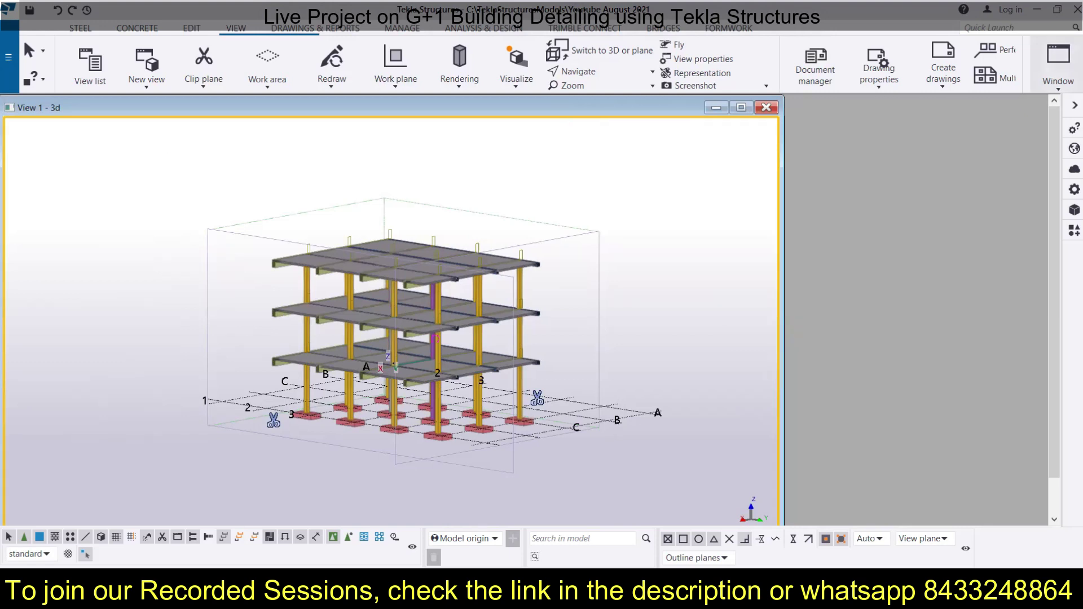
Check the Along Grid Lines view settings and the named views list, closing both unchanged.
right_click(633, 414)
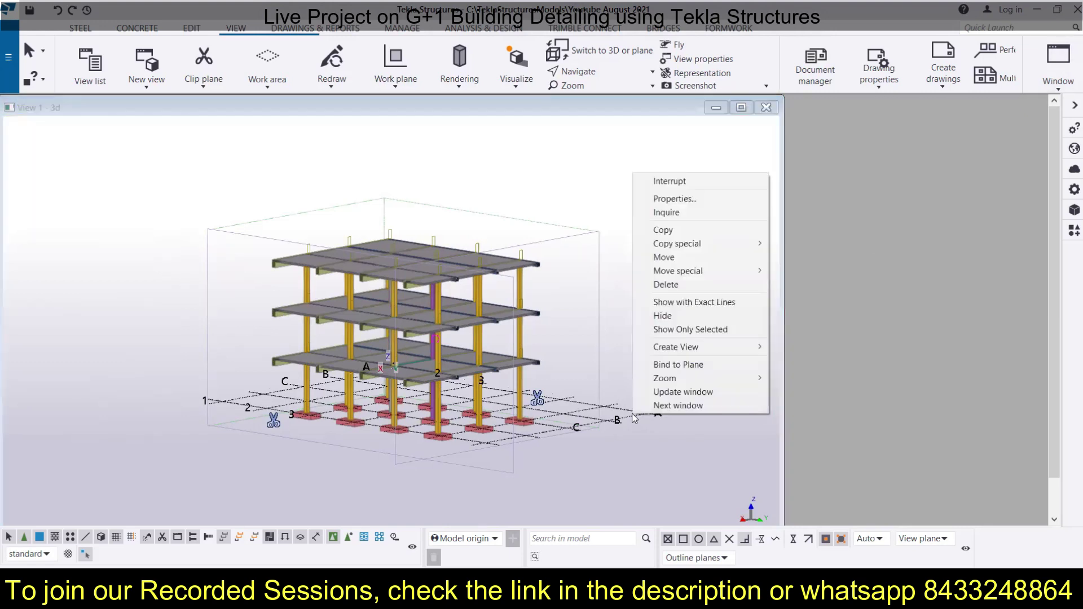
left_click(658, 425)
right_click(635, 420)
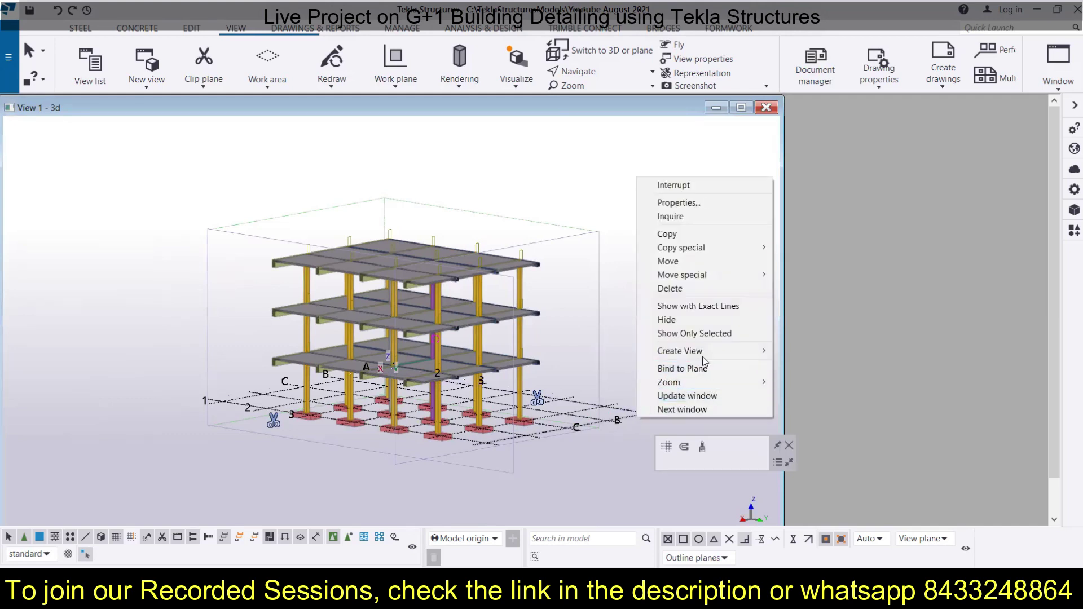
mouse_move(705, 351)
left_click(811, 366)
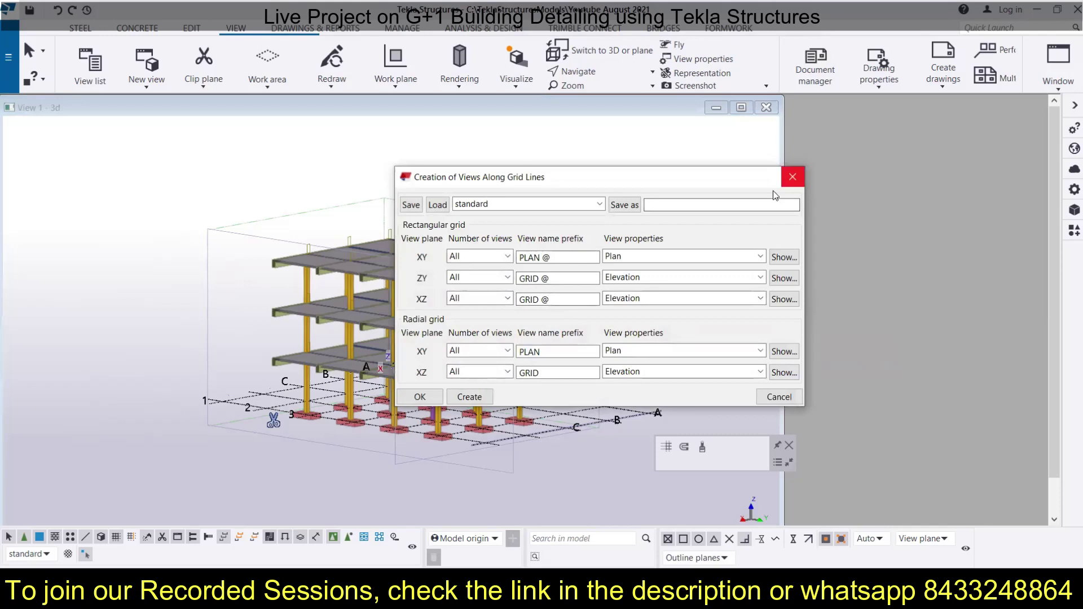
left_click(793, 177)
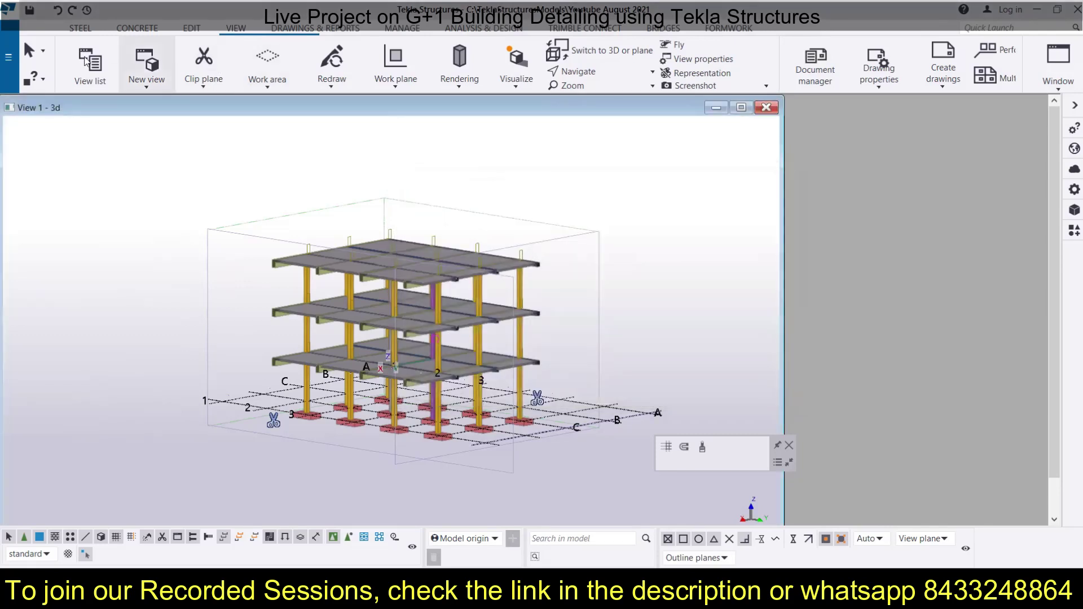
left_click(79, 69)
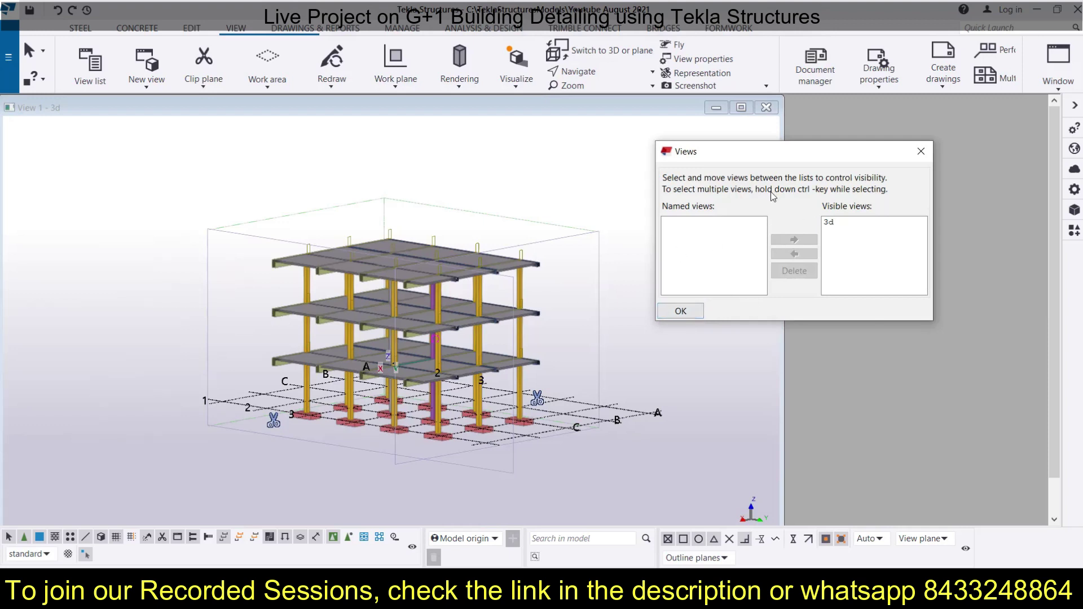
left_click(684, 311)
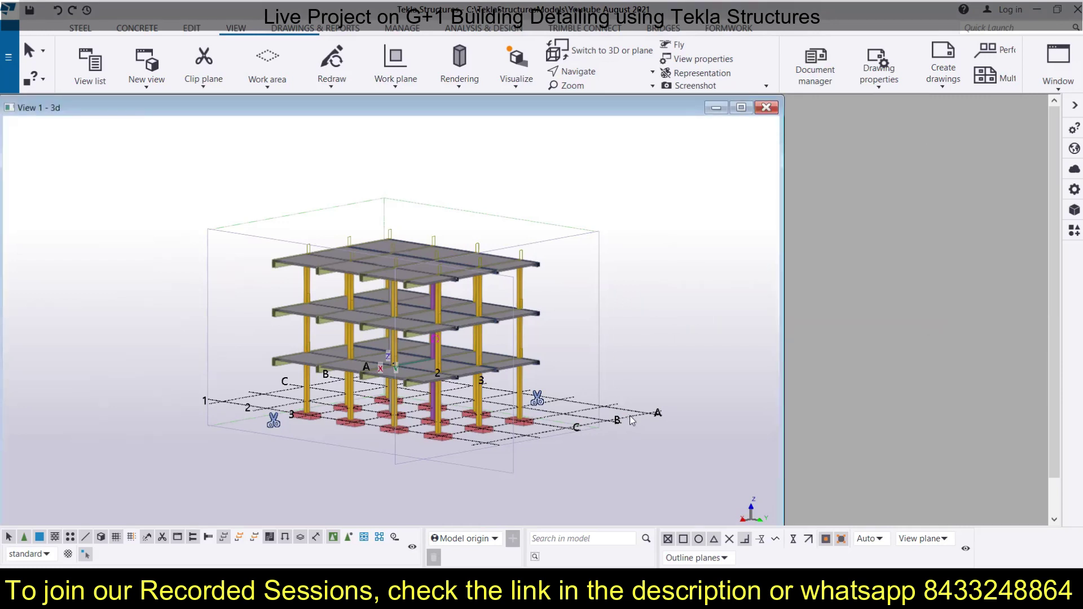
Create views along all grid lines using the standard settings.
right_click(634, 415)
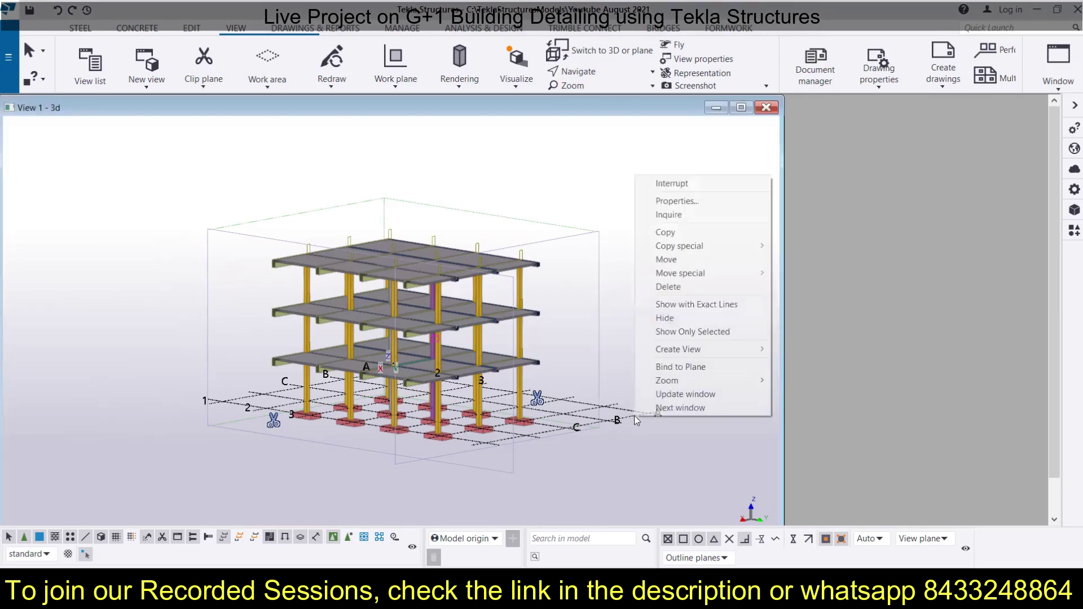
mouse_move(707, 352)
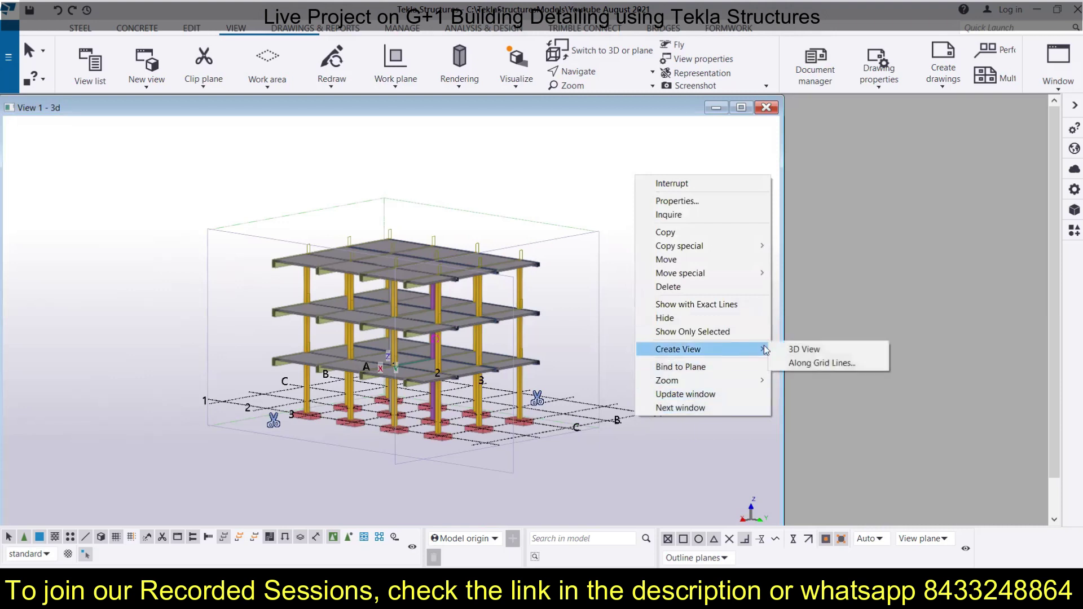
left_click(806, 364)
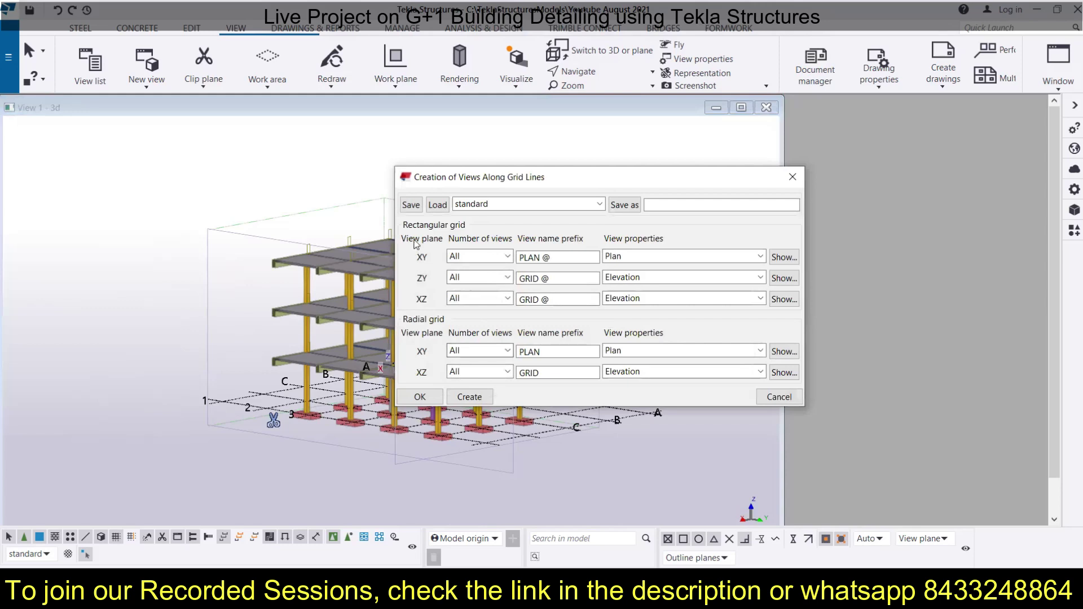
left_click(468, 398)
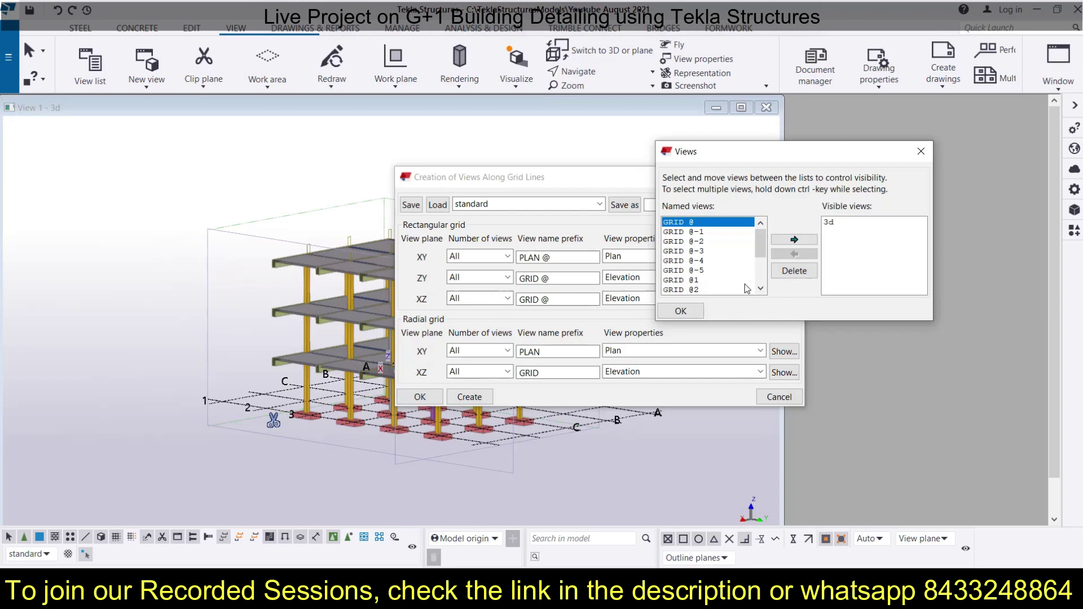
Move GRID @3 and GRID @C into Visible views and close the Views dialog.
scroll(705, 282, "down", 2)
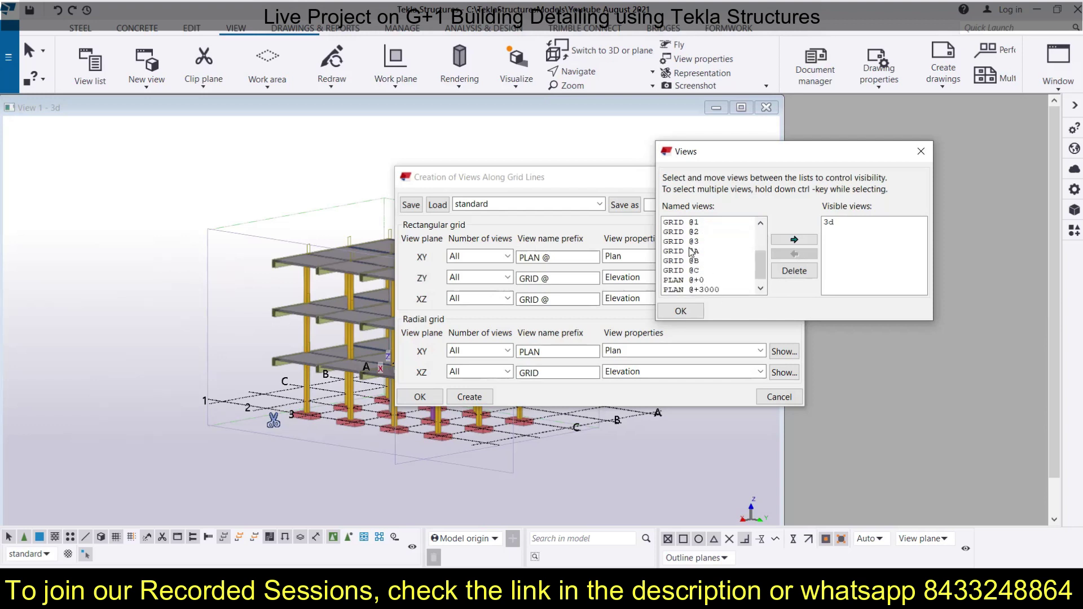
left_click(689, 242)
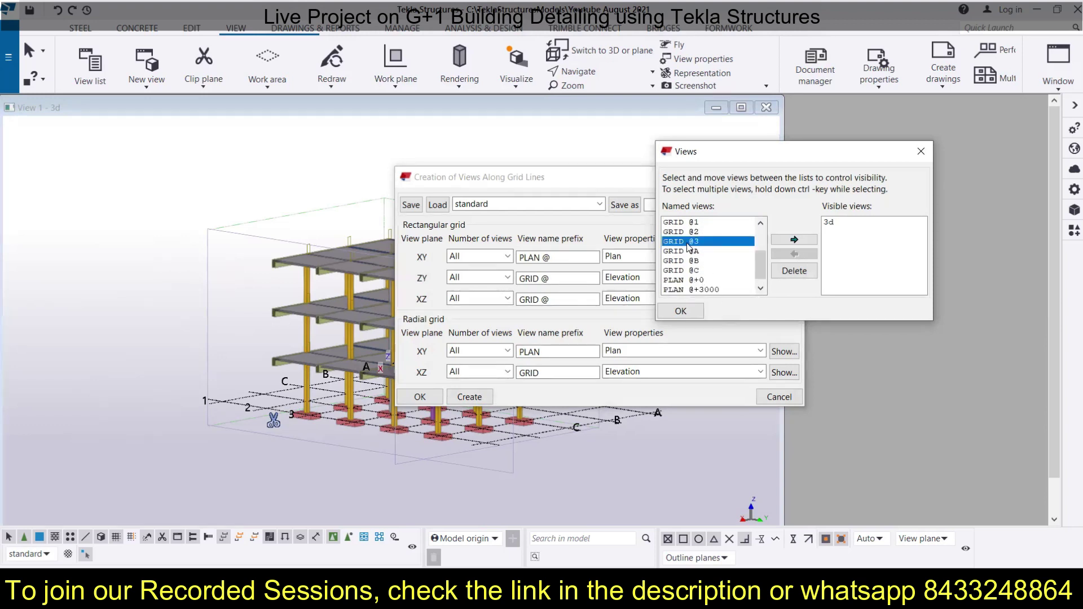
left_click(795, 240)
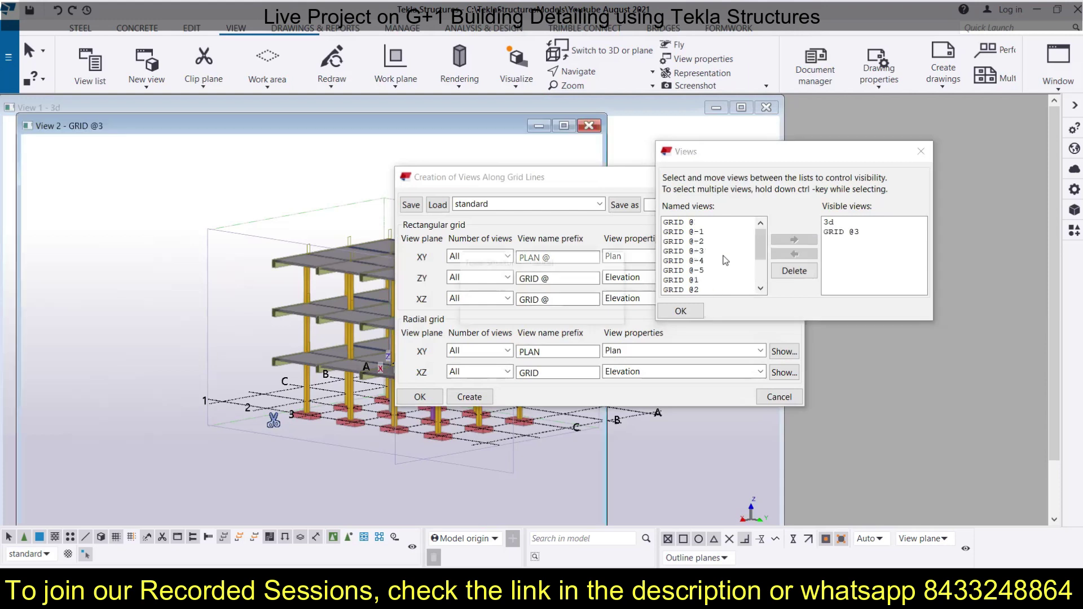
scroll(705, 249, "down", 2)
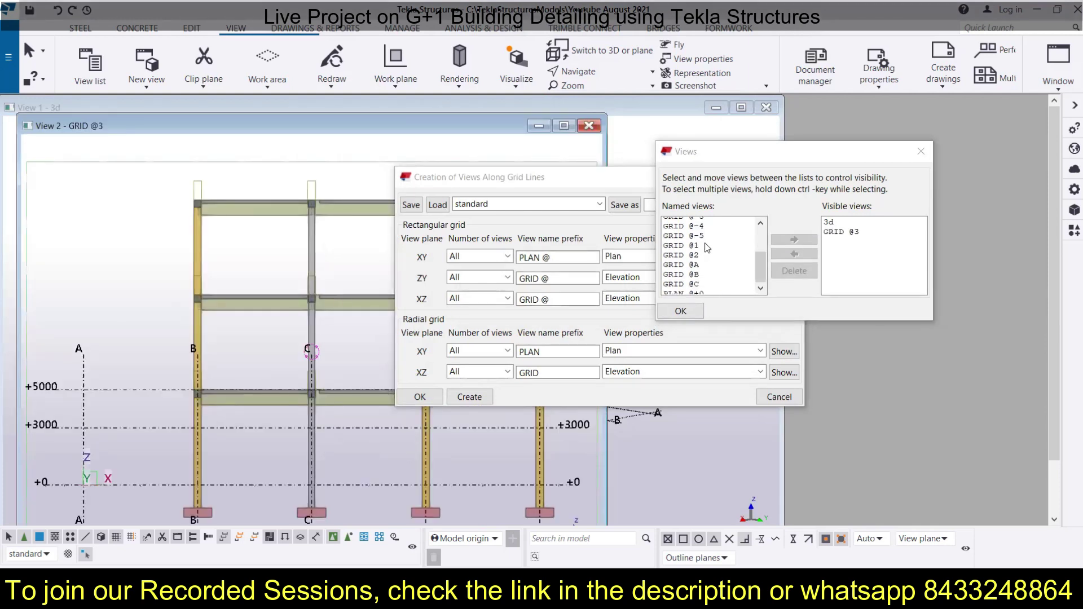
left_click(687, 260)
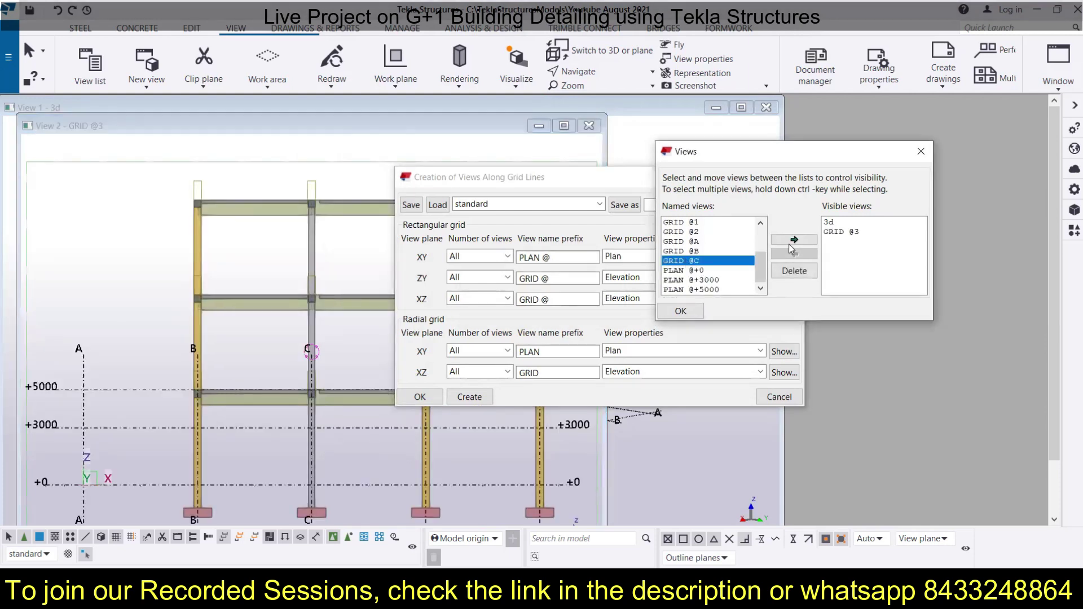
left_click(795, 242)
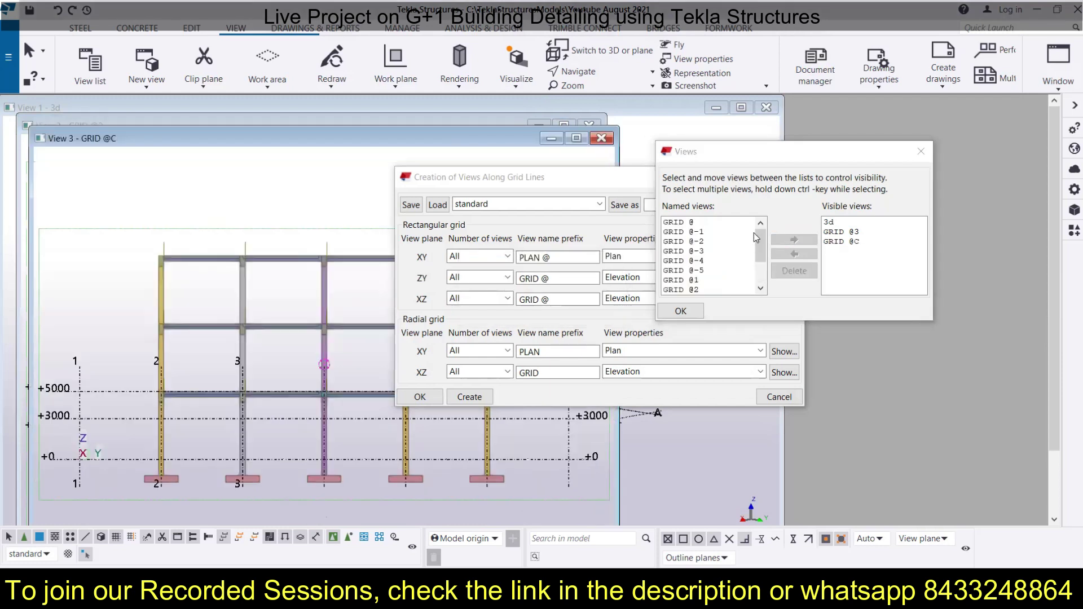
left_click(921, 152)
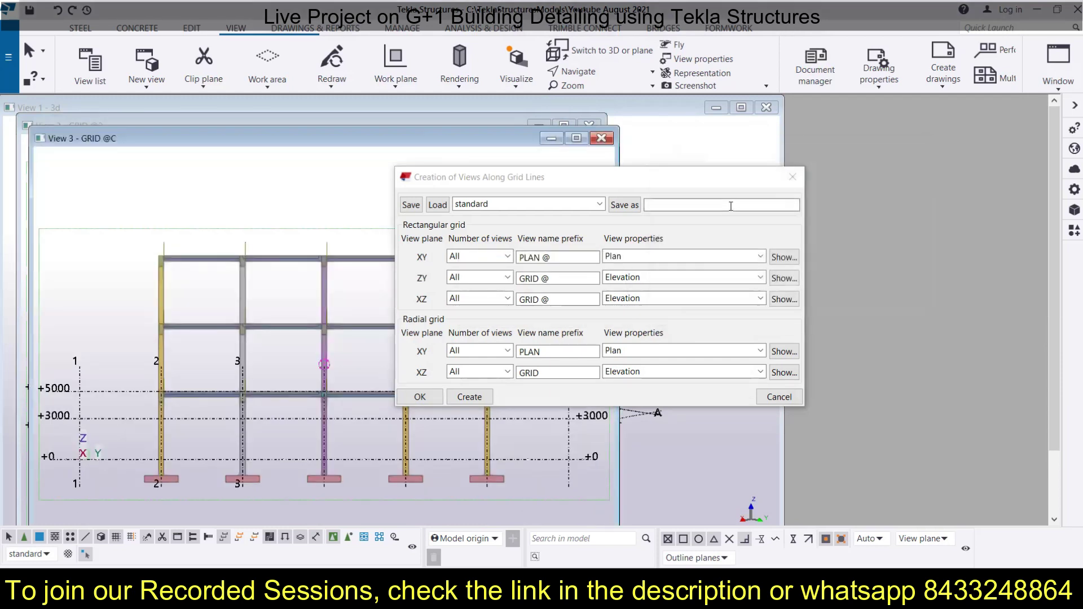
Close the Creation of Views dialog and cascade the open view windows.
left_click(793, 178)
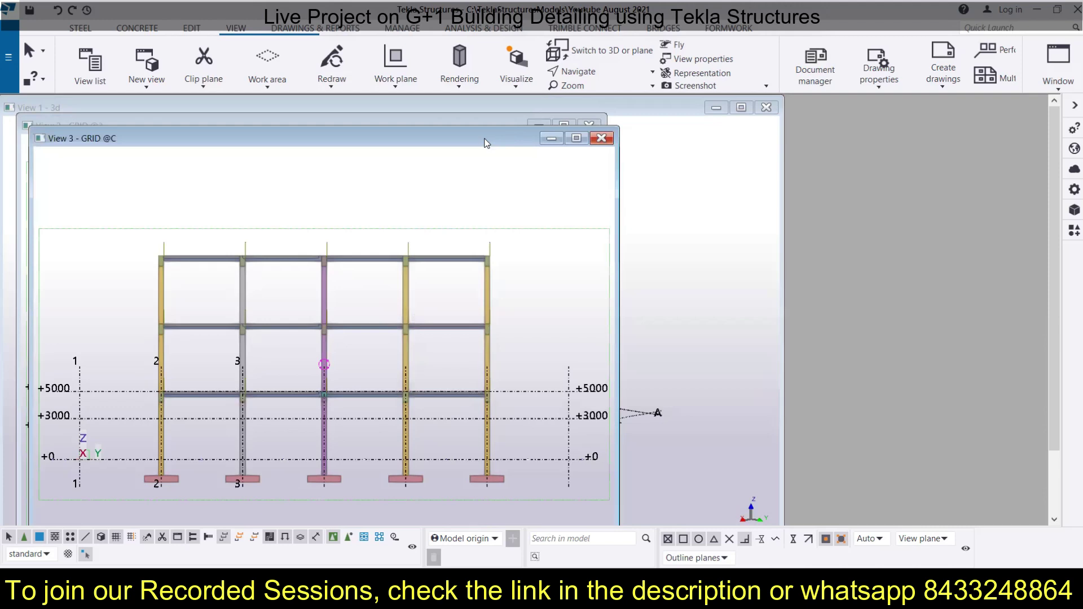
left_click_drag(487, 143, 784, 187)
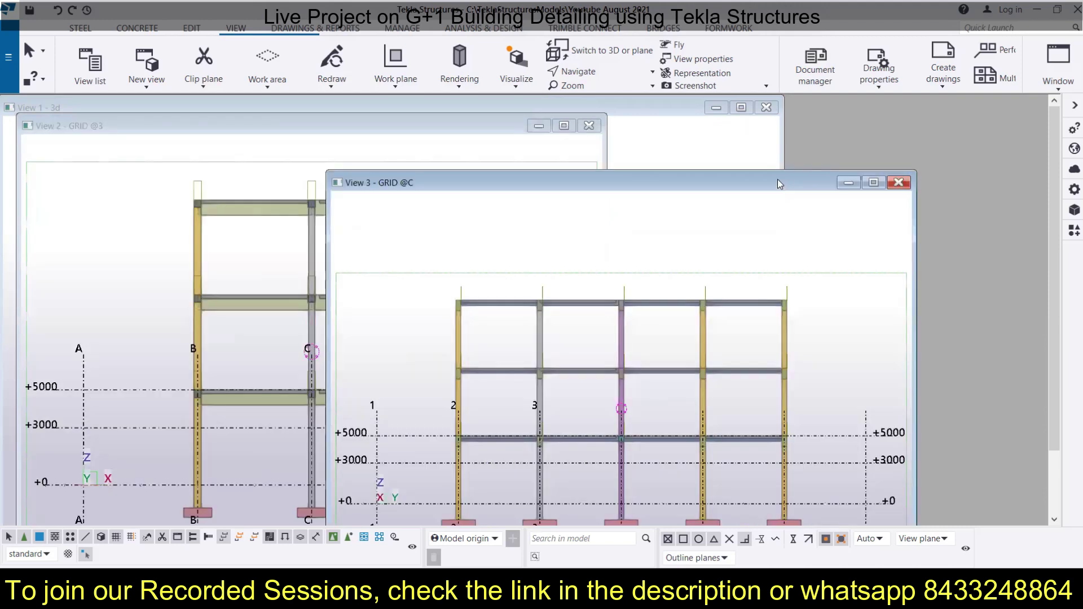
left_click(1043, 85)
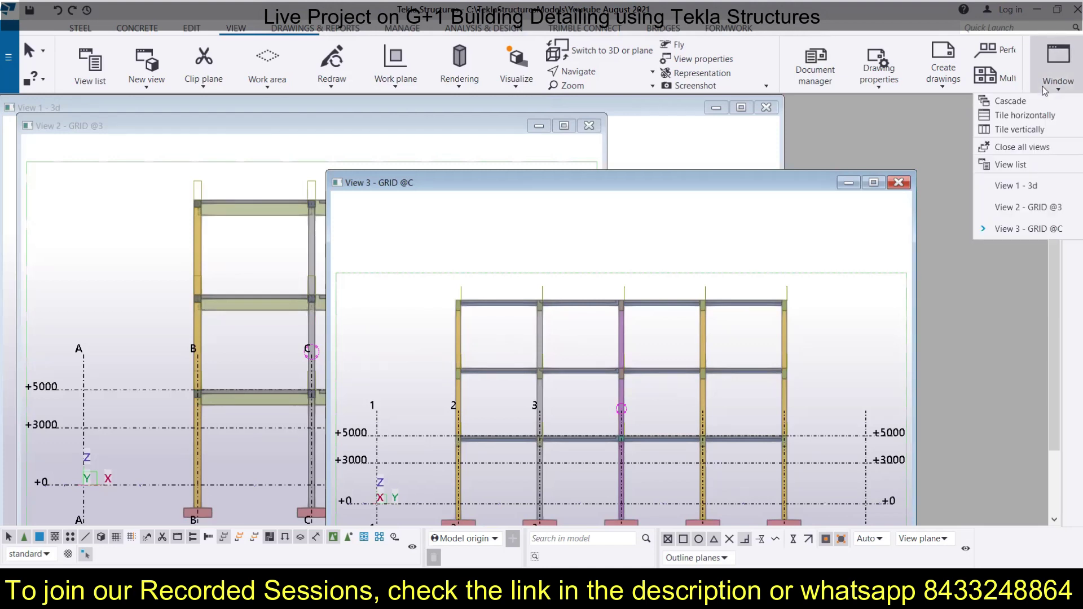
left_click(1010, 101)
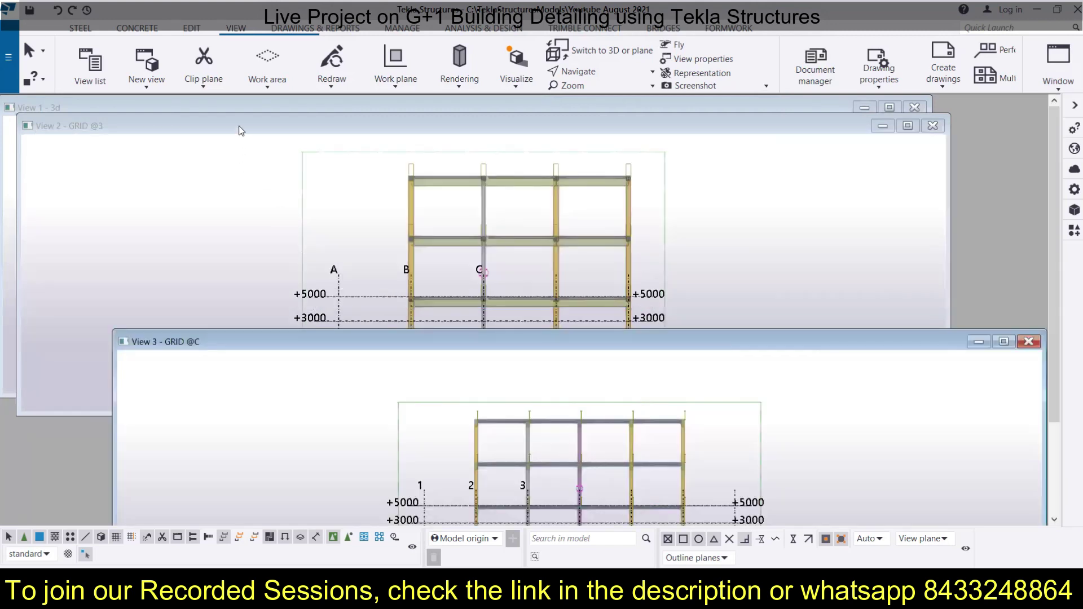
left_click(241, 131)
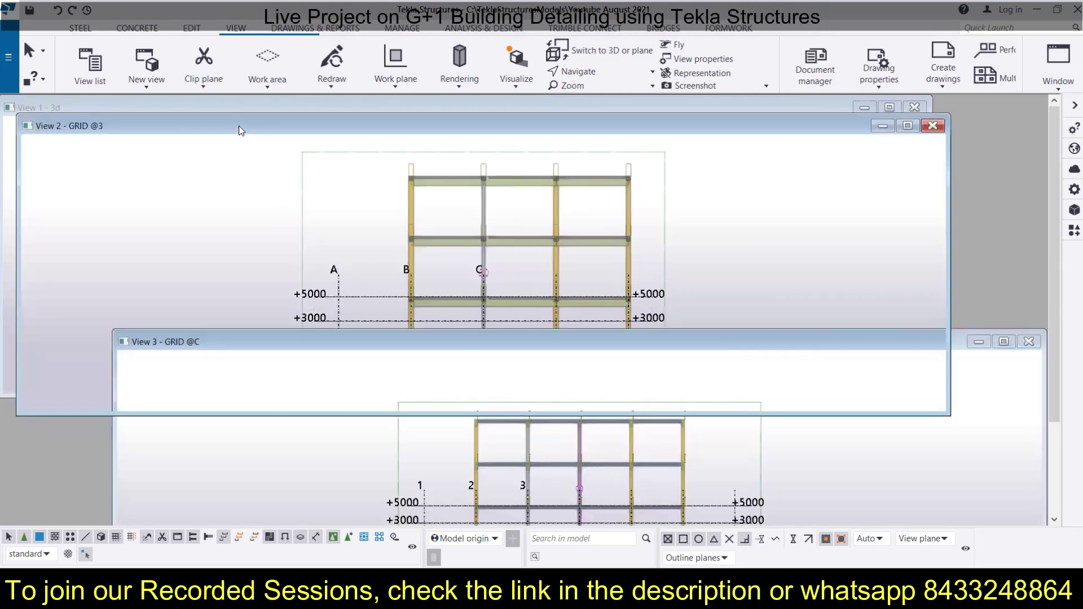
left_click_drag(241, 130, 261, 259)
Tile the GRID @3, GRID @C and 3d views horizontally, then vertically side by side.
left_click(1056, 83)
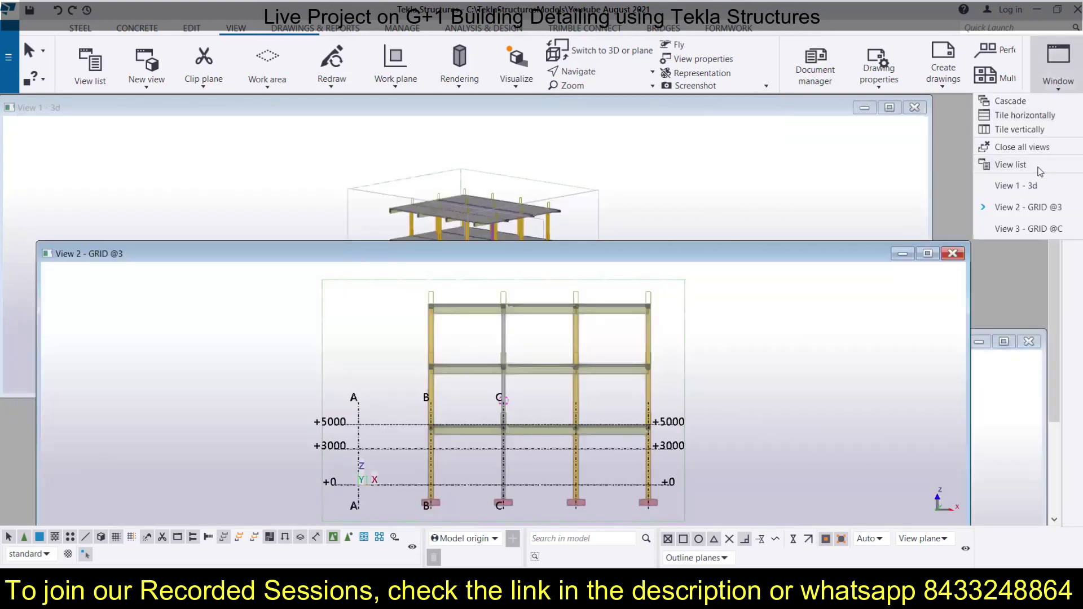
left_click(1028, 116)
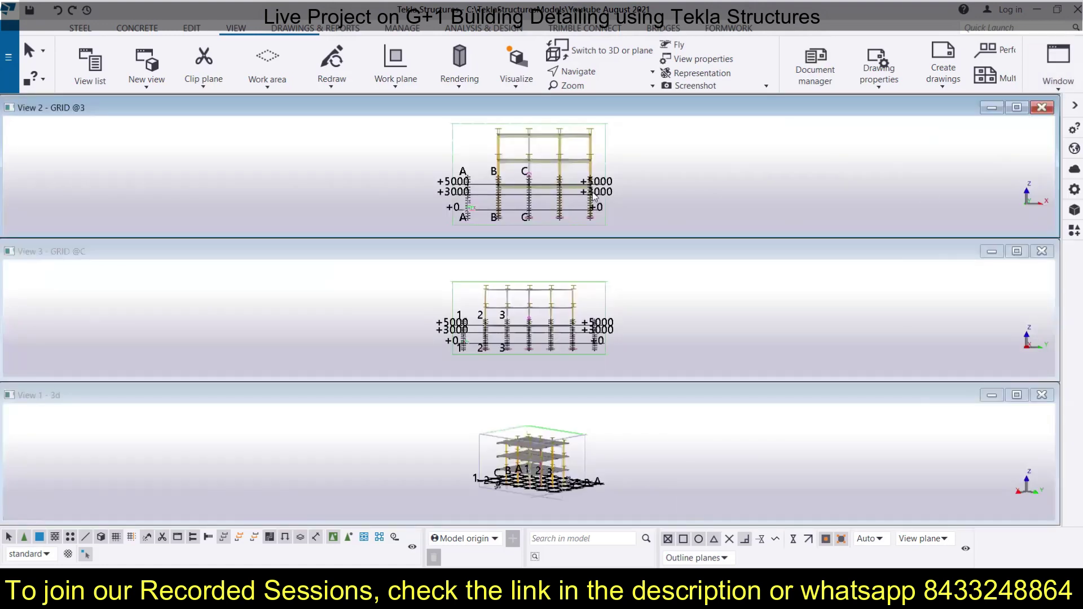
left_click(1058, 82)
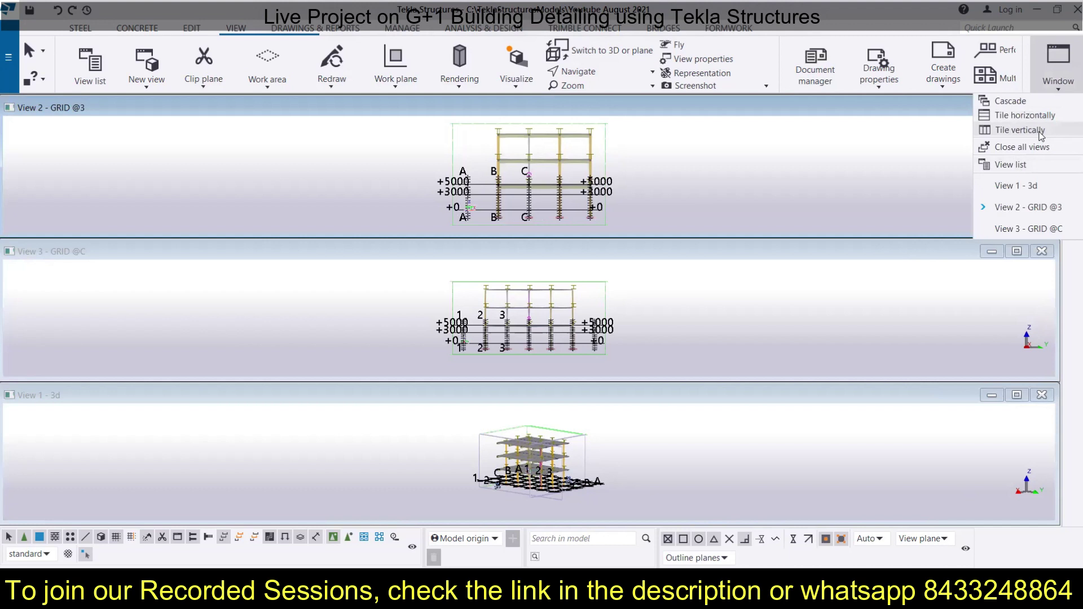
left_click(1042, 131)
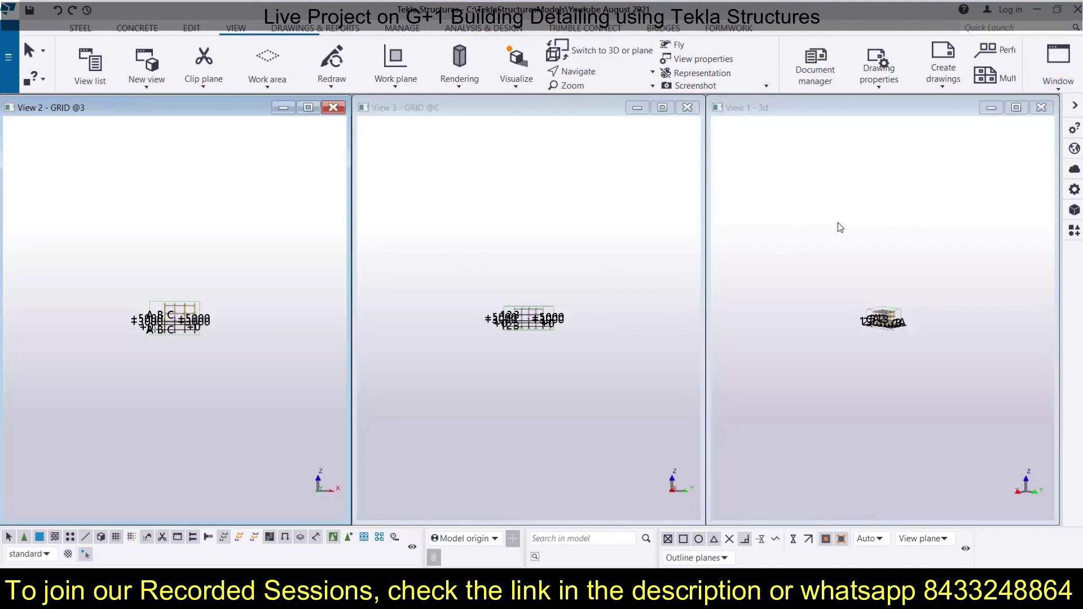
Fit the work area to the entire model in all views.
left_click(283, 87)
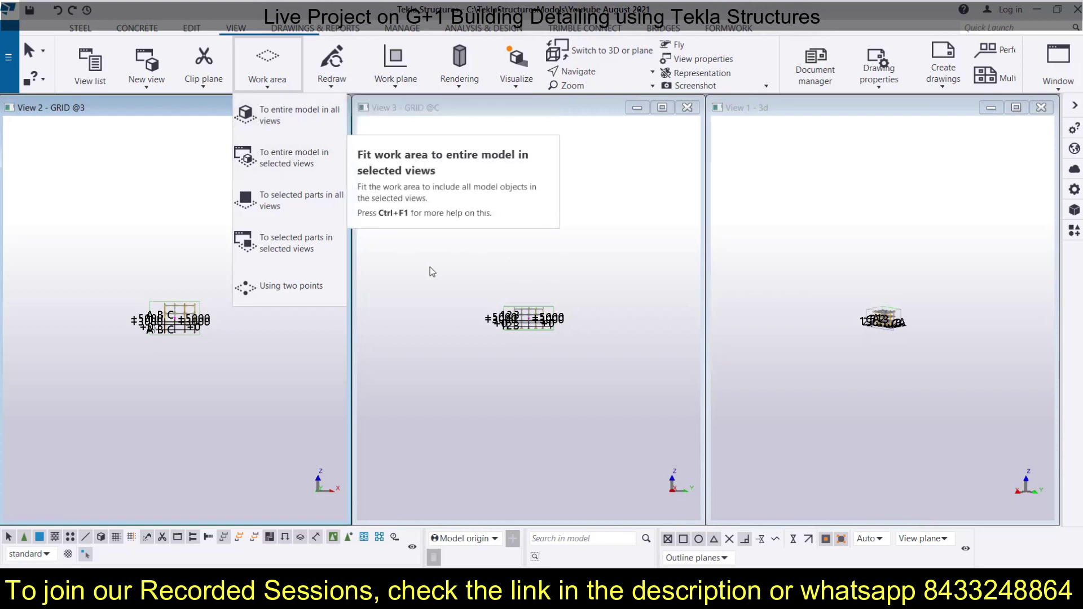
left_click(295, 120)
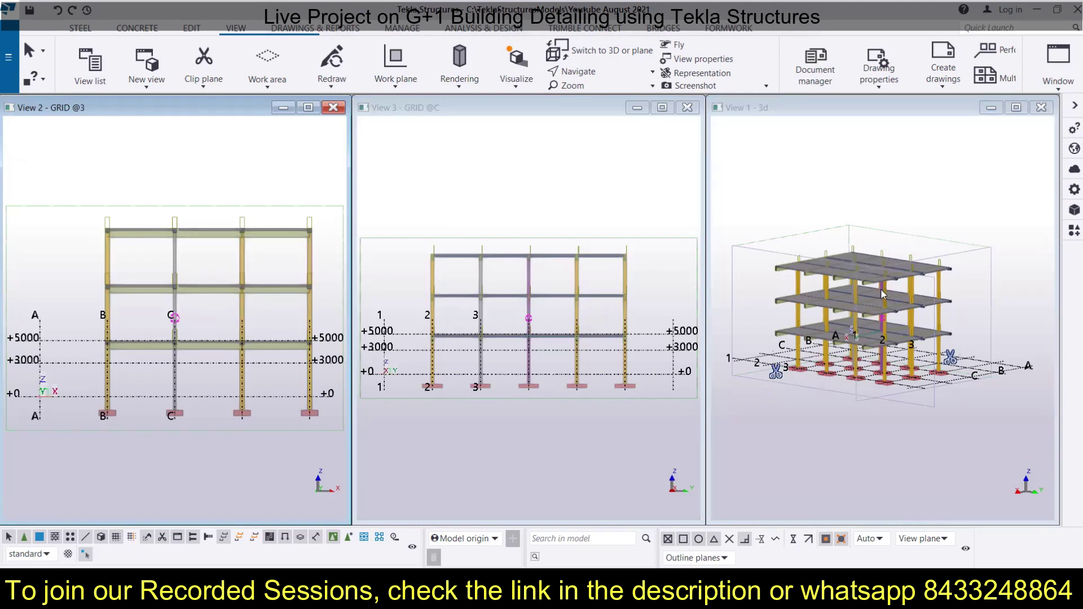
scroll(901, 257, "down", 5)
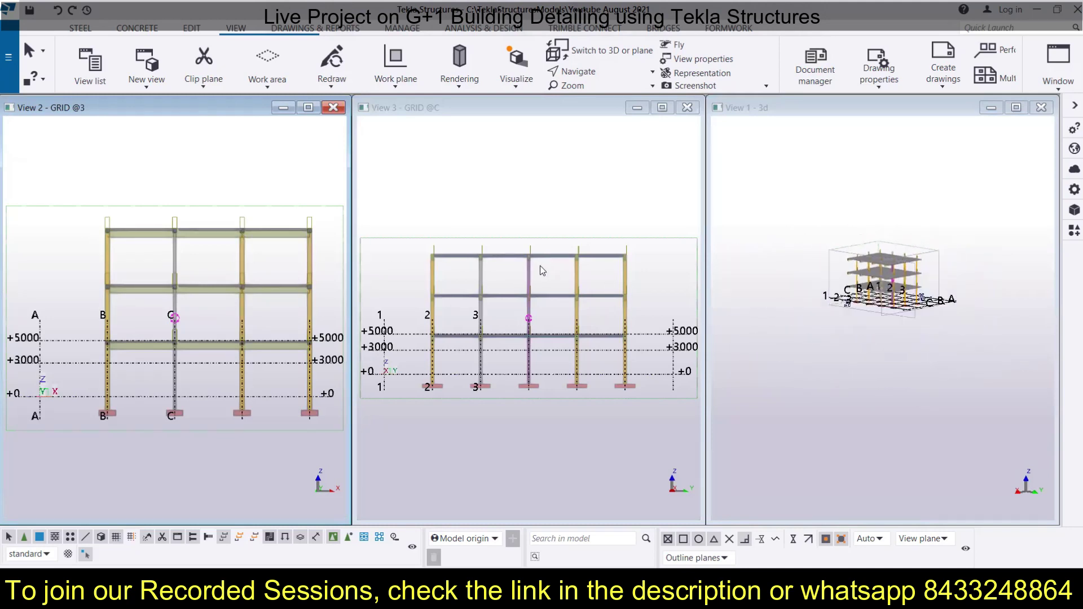
scroll(536, 263, "down", 5)
scroll(537, 266, "down", 1)
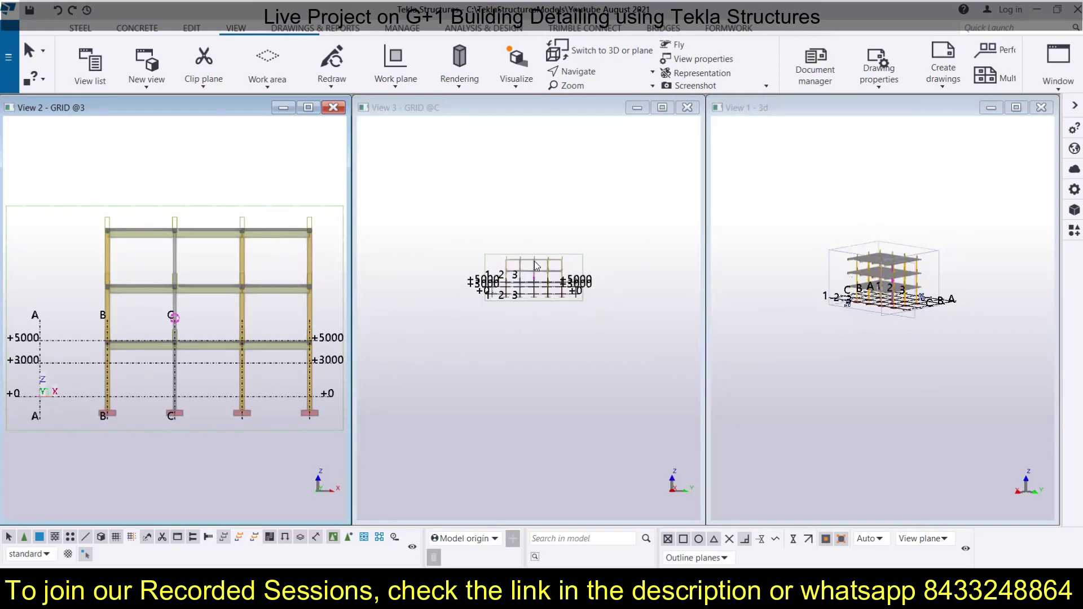
scroll(537, 266, "up", 2)
scroll(157, 273, "down", 7)
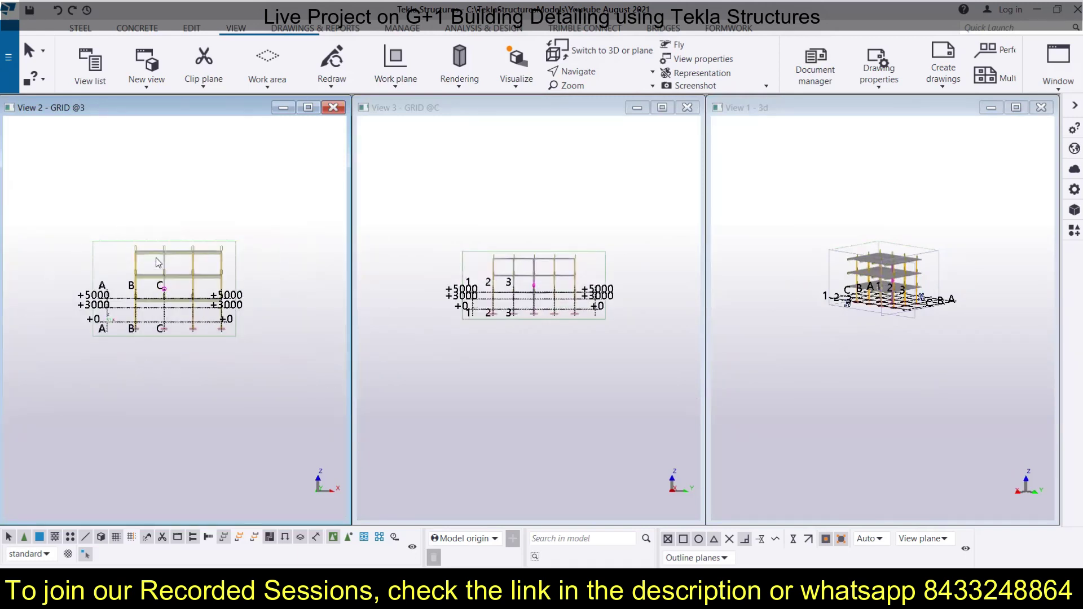
scroll(158, 260, "down", 3)
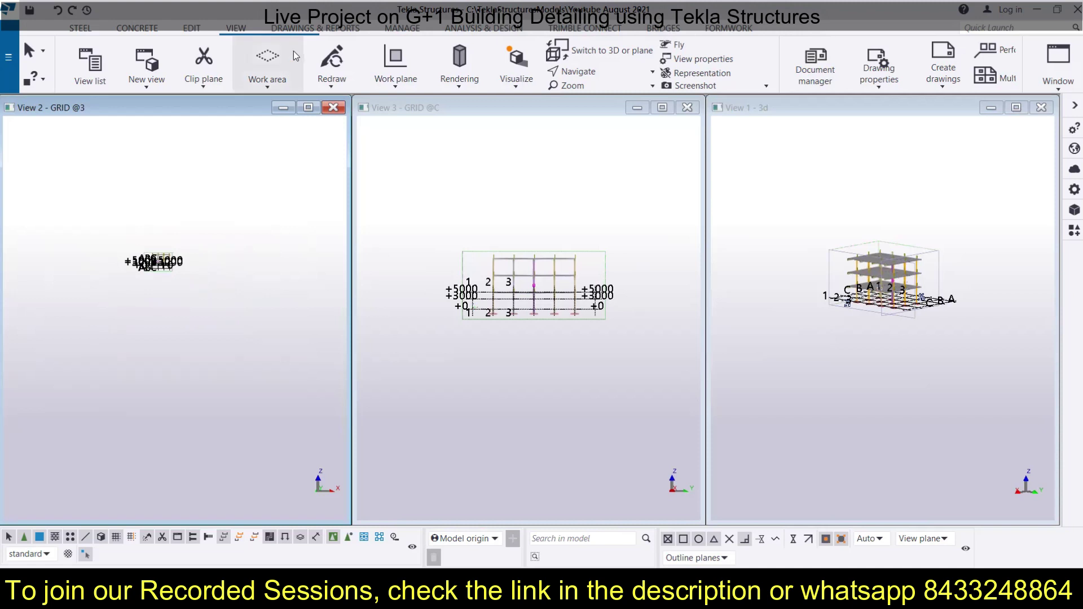
Dismiss the work area options and make the GRID @3 view active.
left_click(268, 86)
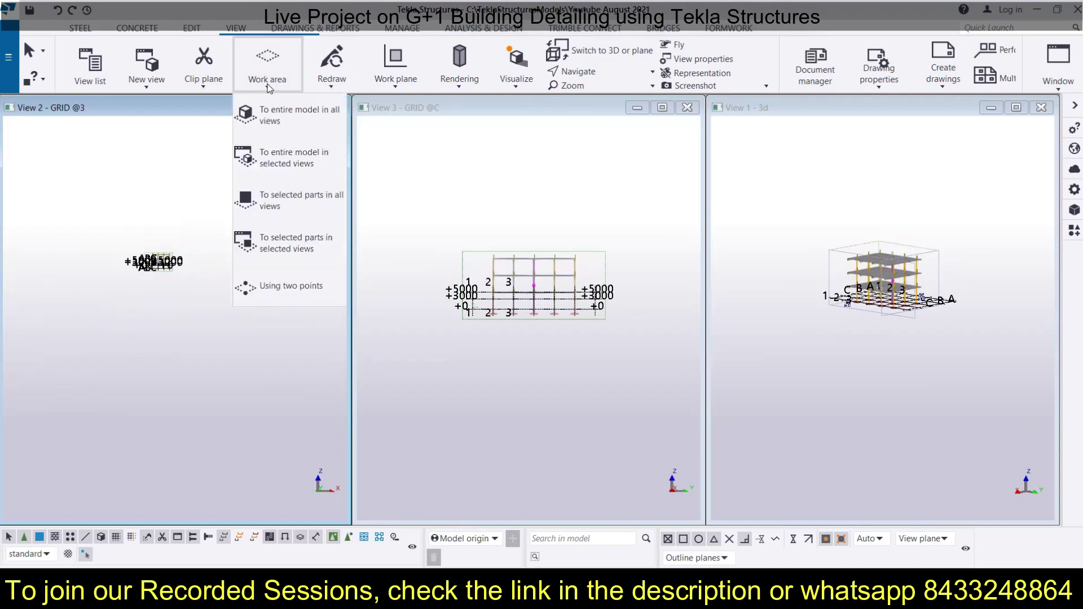
left_click(182, 158)
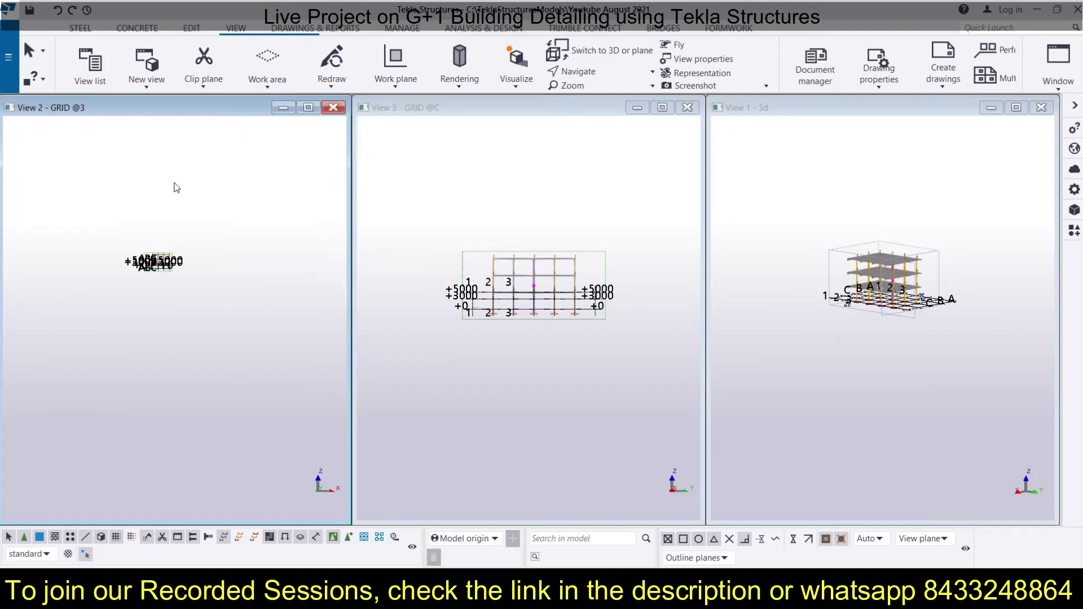
left_click(188, 180)
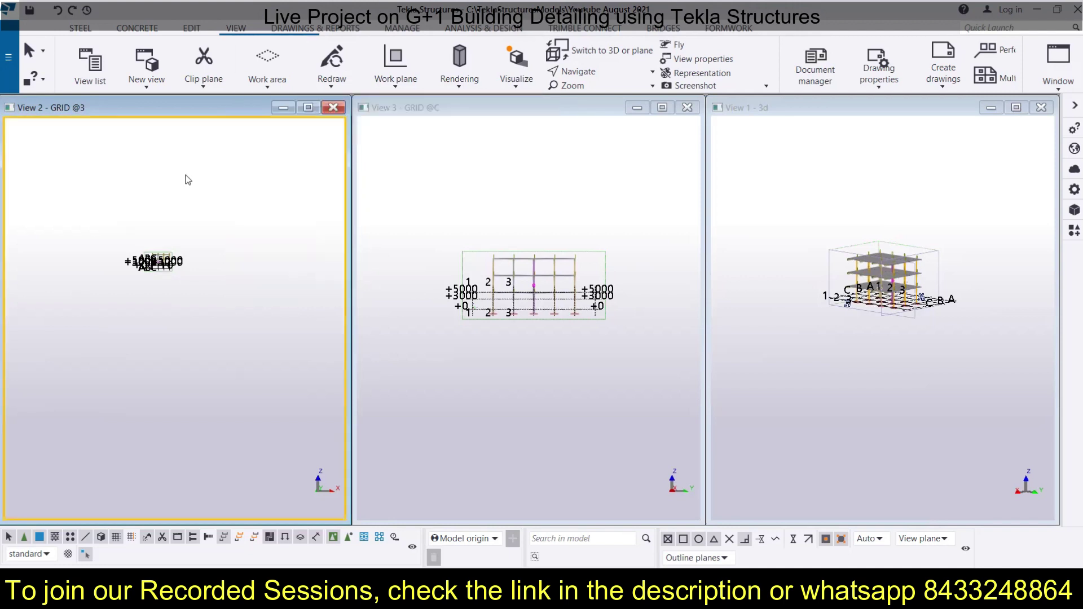
Fit the GRID @3 view to the entire model, then select a 2500*1500 footing.
left_click(266, 88)
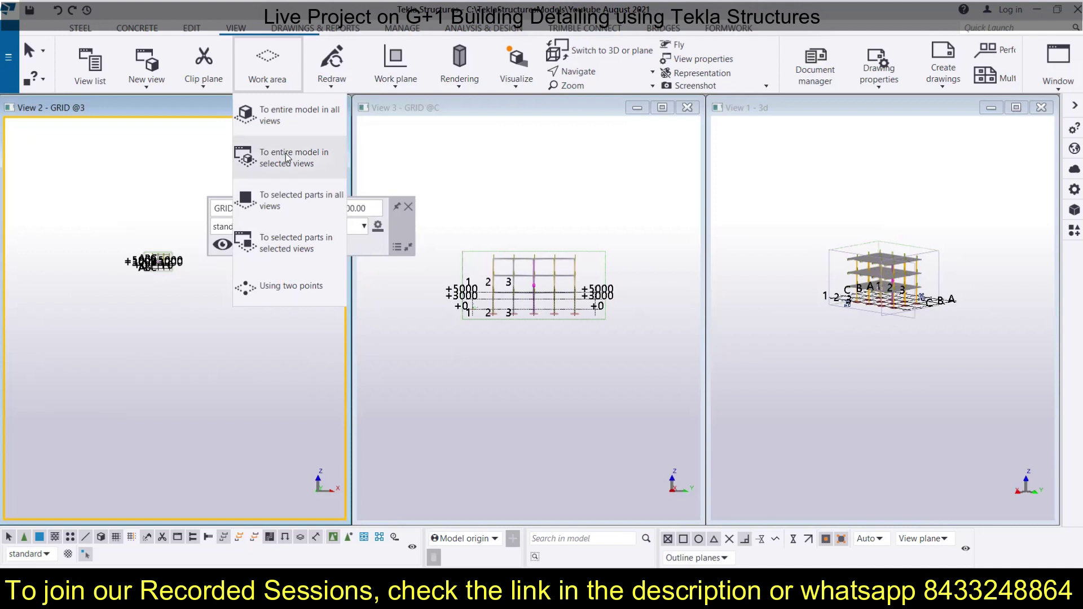
left_click(325, 164)
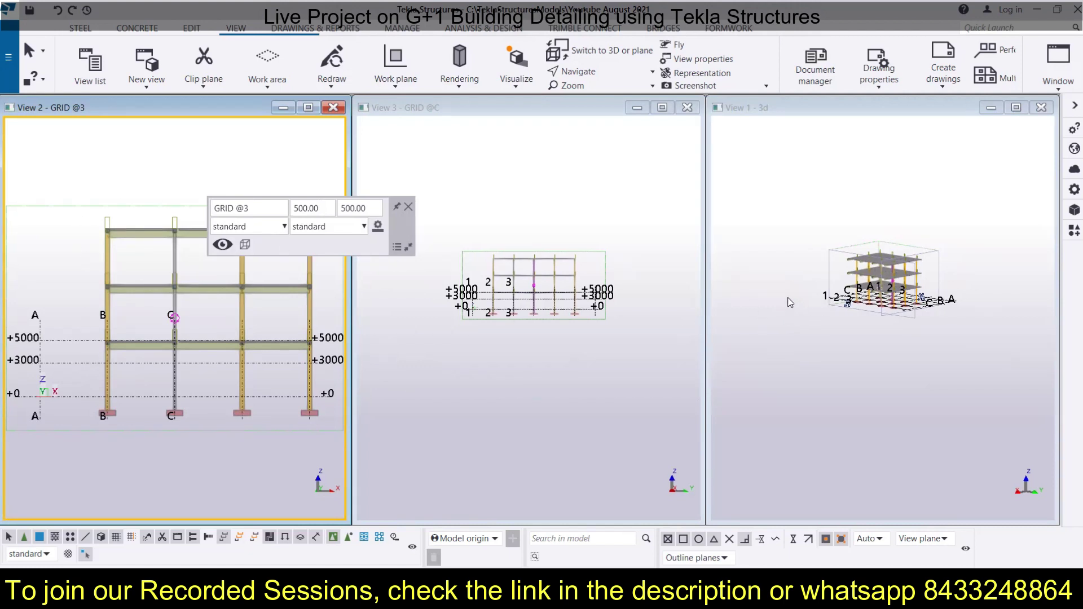
left_click(273, 89)
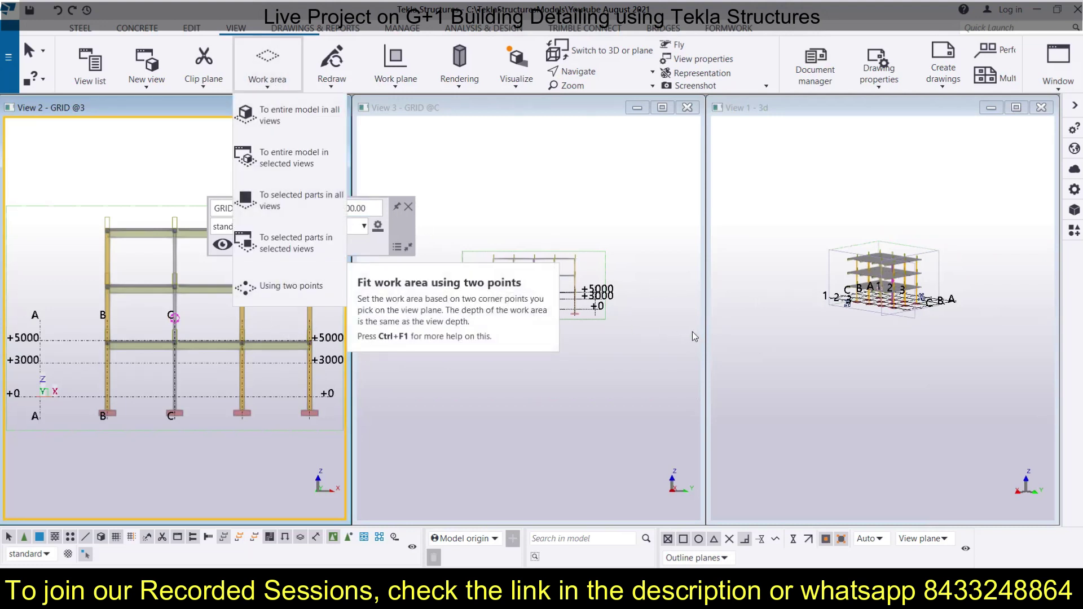
left_click(246, 413)
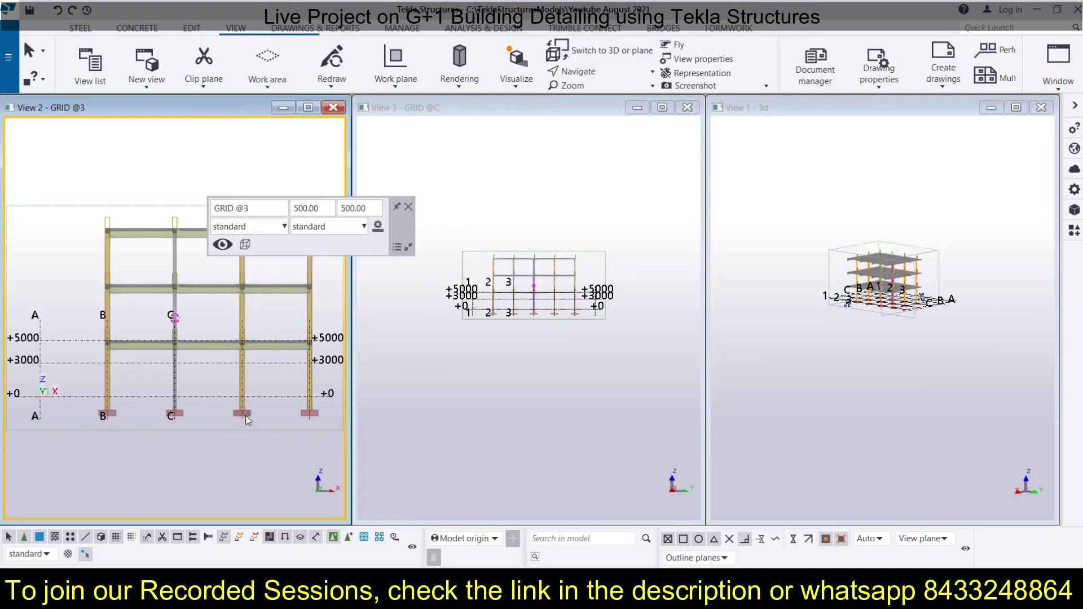
left_click(408, 206)
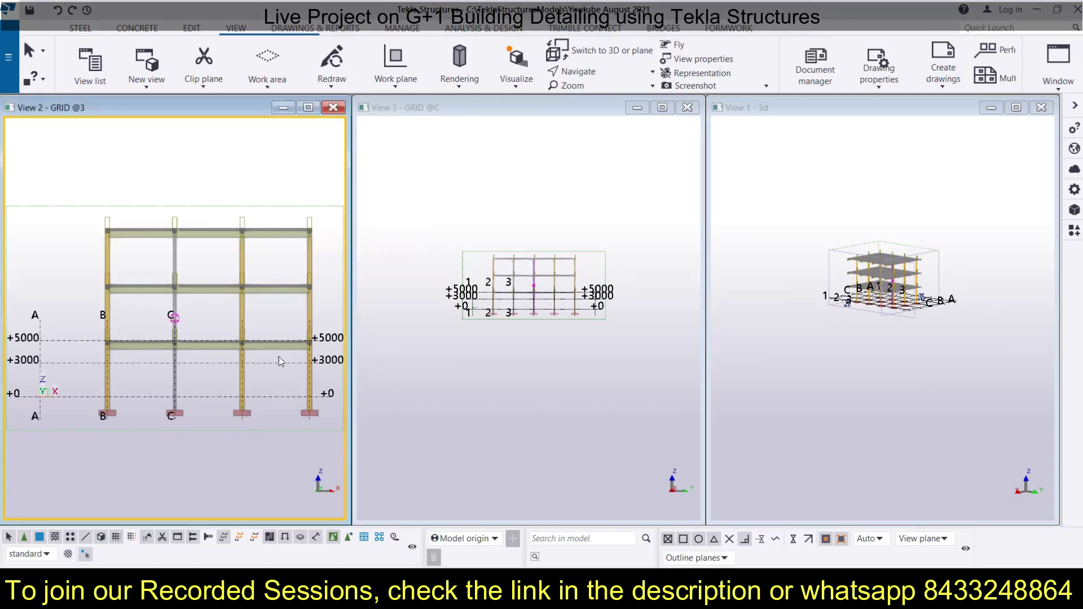
left_click(246, 413)
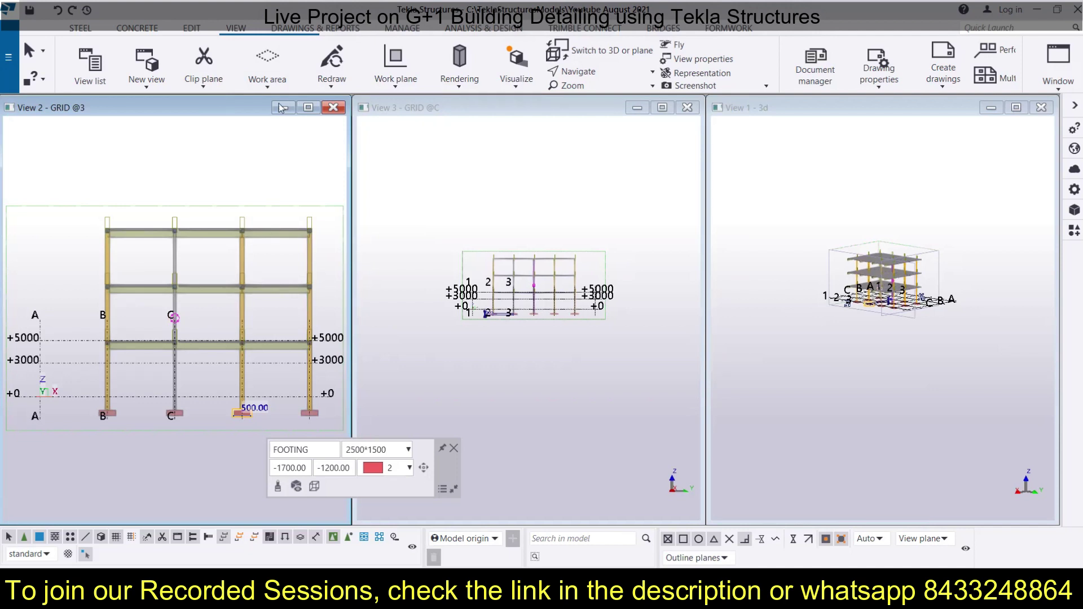
Fit the work area in all views to the selected 2500*1500 footing.
left_click(268, 83)
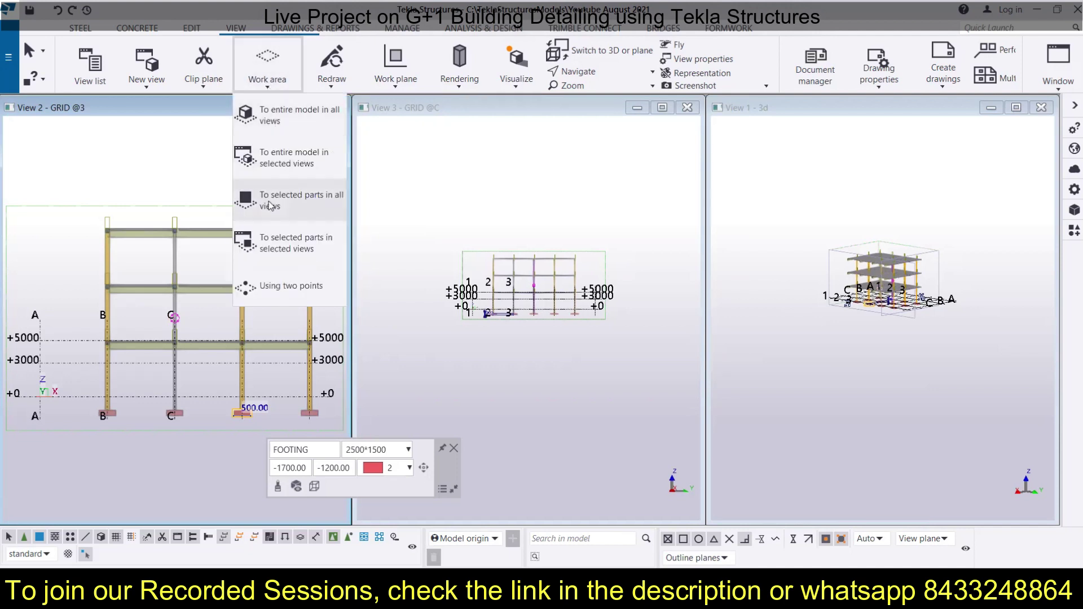
left_click(323, 207)
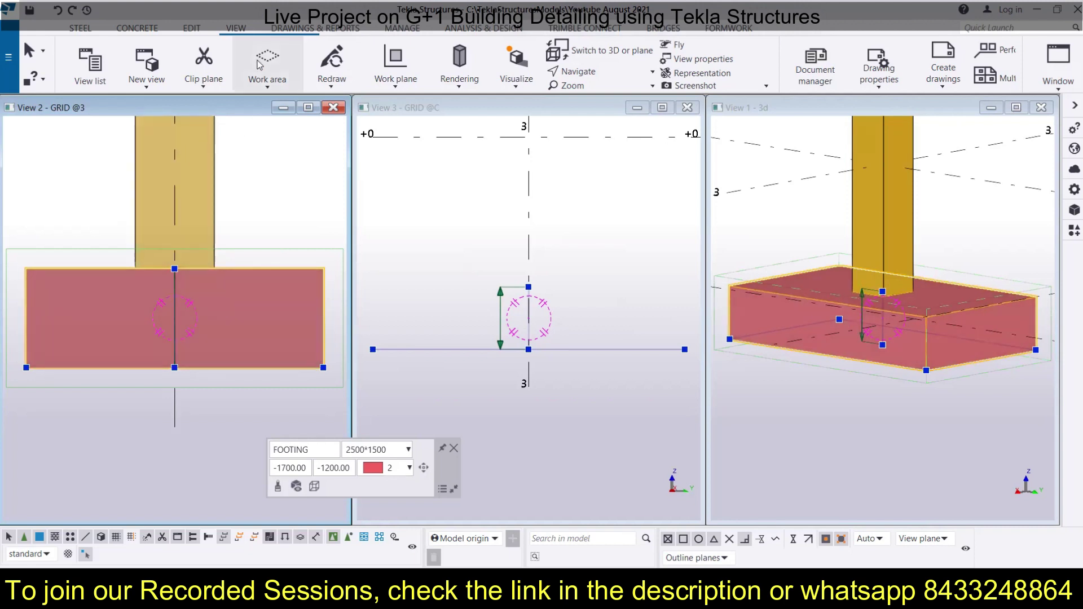
left_click(264, 79)
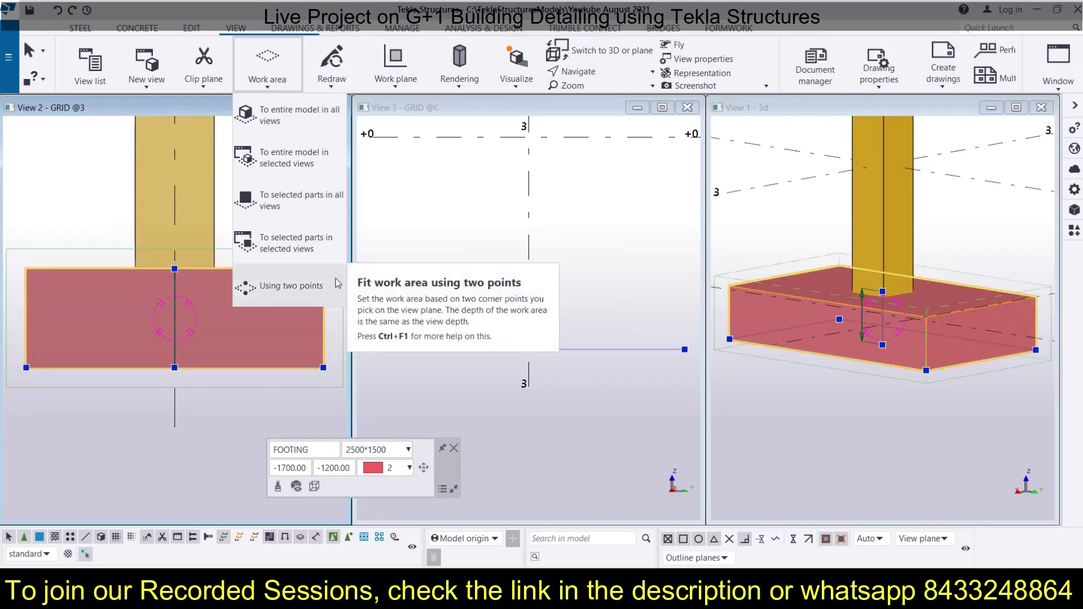
key("Escape")
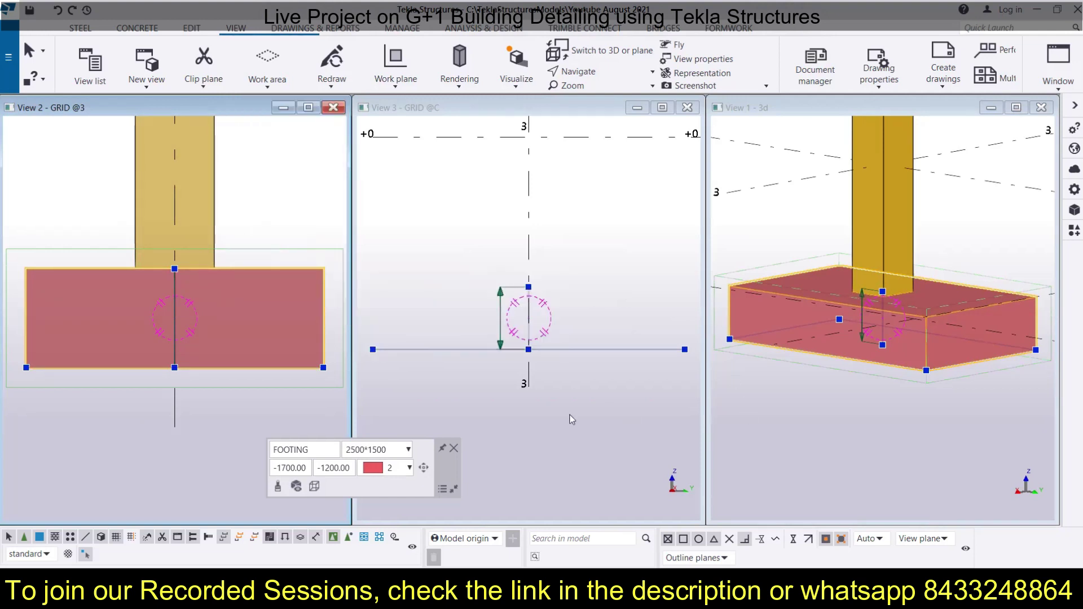
Reselect the footing and fit the GRID @3 view's work area to it.
scroll(209, 273, "down", 3)
scroll(209, 273, "down", 4)
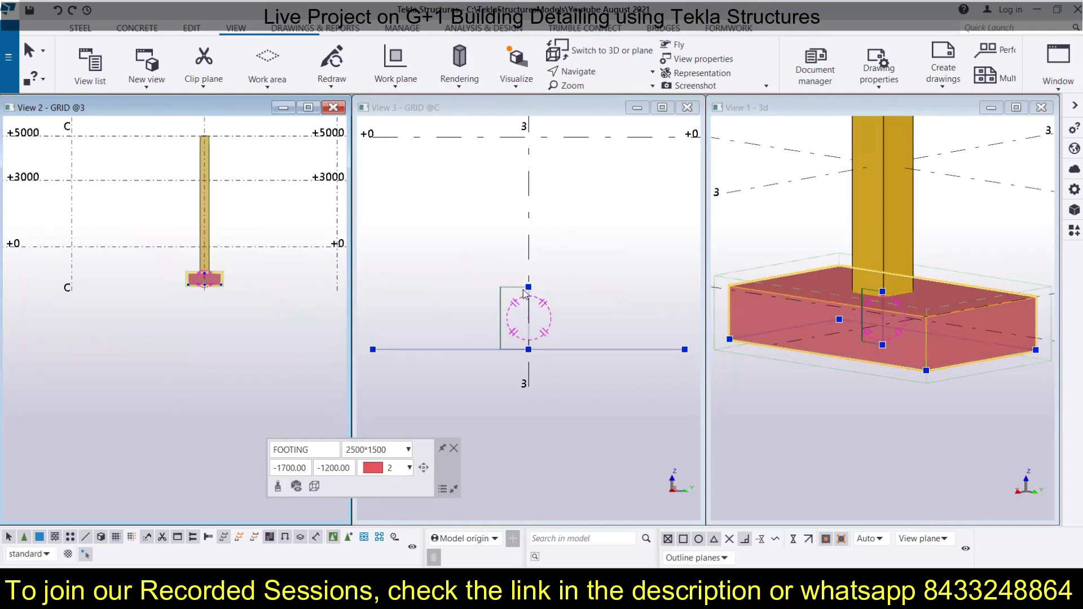
scroll(505, 282, "down", 6)
scroll(494, 277, "down", 2)
scroll(892, 307, "down", 6)
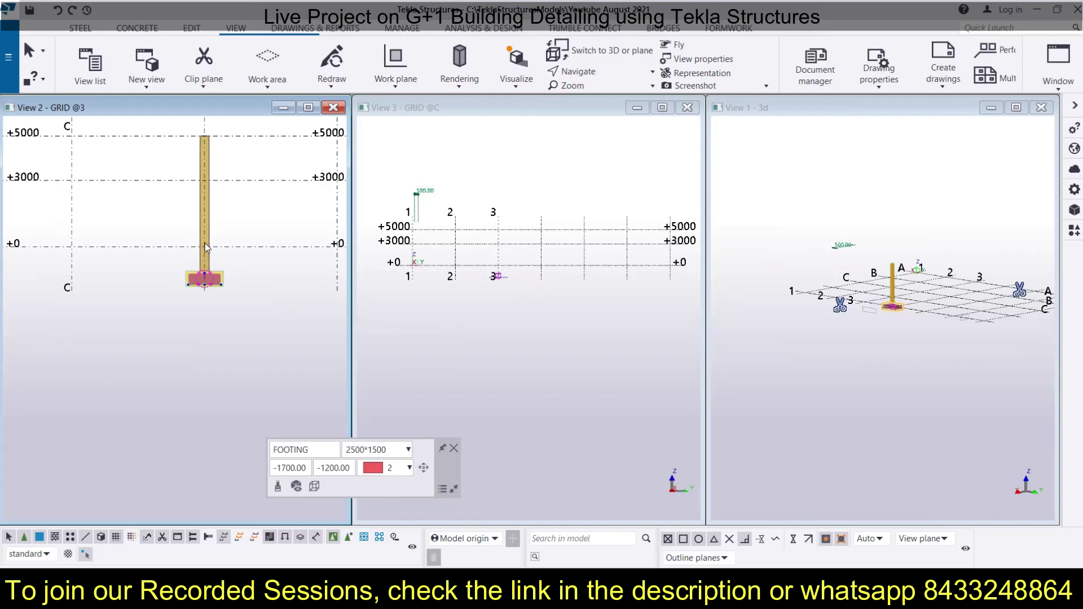
scroll(225, 265, "down", 3)
scroll(201, 275, "down", 4)
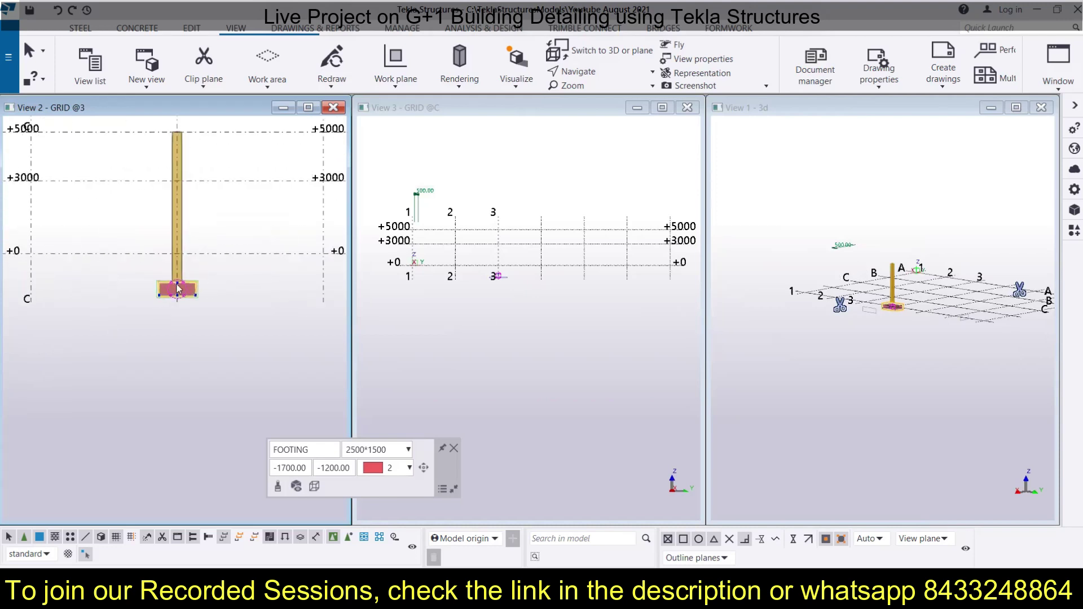
scroll(230, 267, "up", 2)
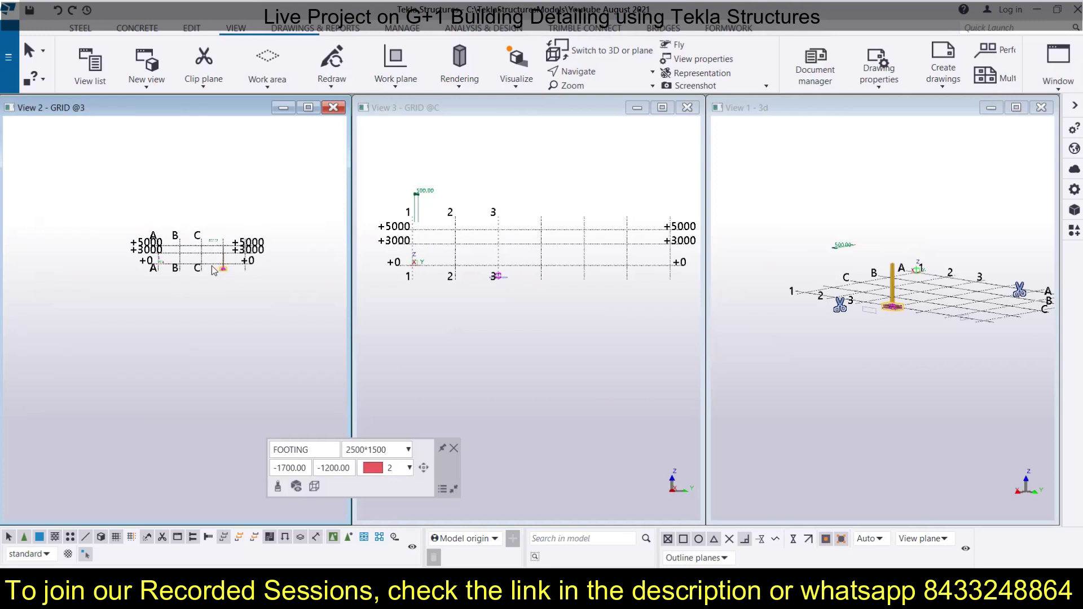
left_click(232, 270)
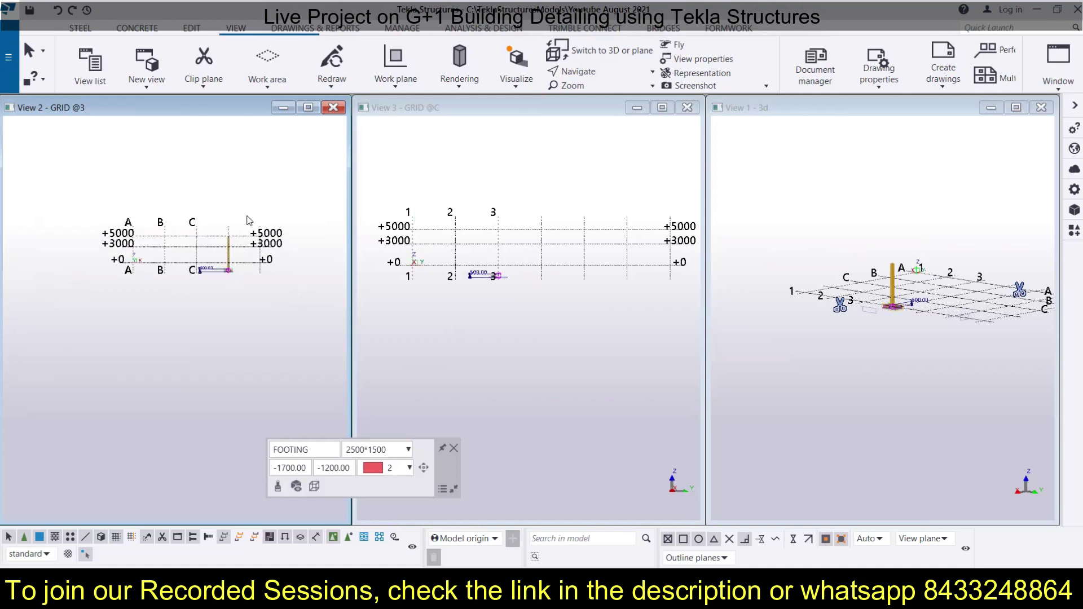
left_click(267, 85)
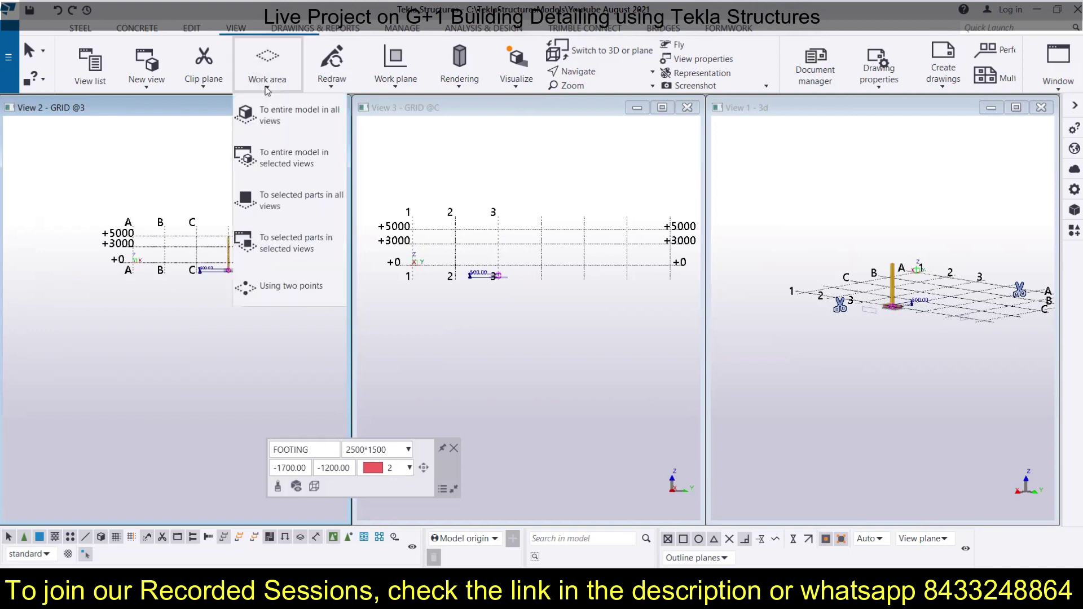
left_click(292, 248)
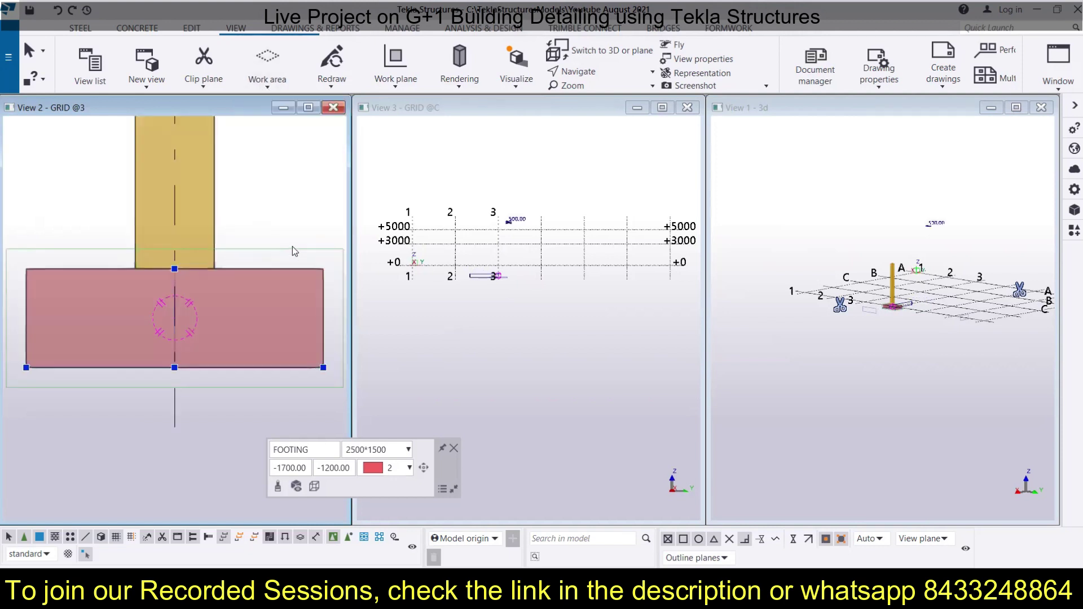
Dismiss the work area options and close the GRID @3 view.
left_click(276, 88)
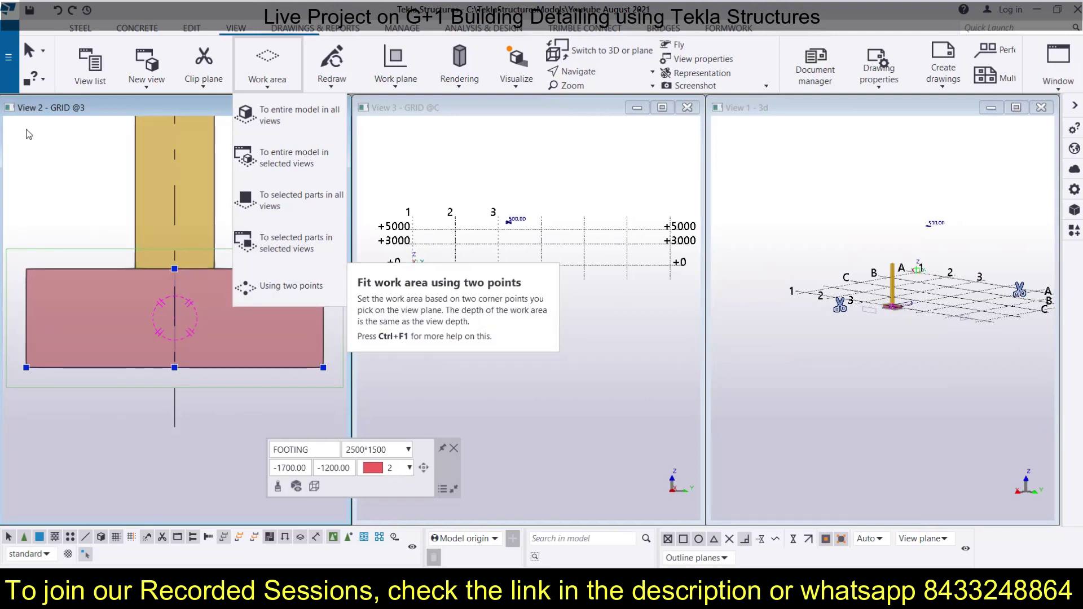
left_click(92, 177)
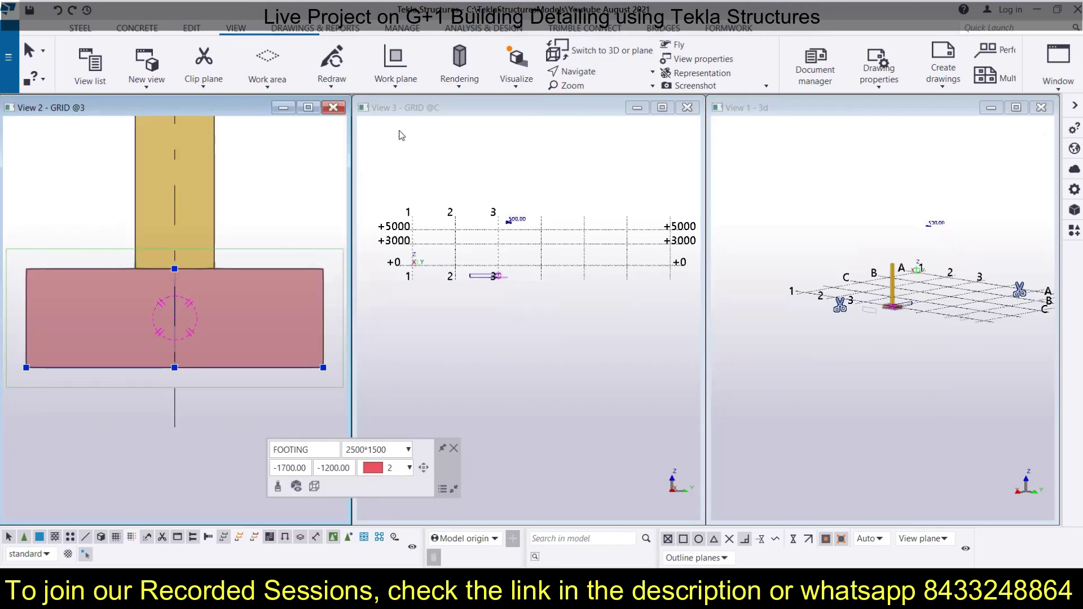
left_click(333, 108)
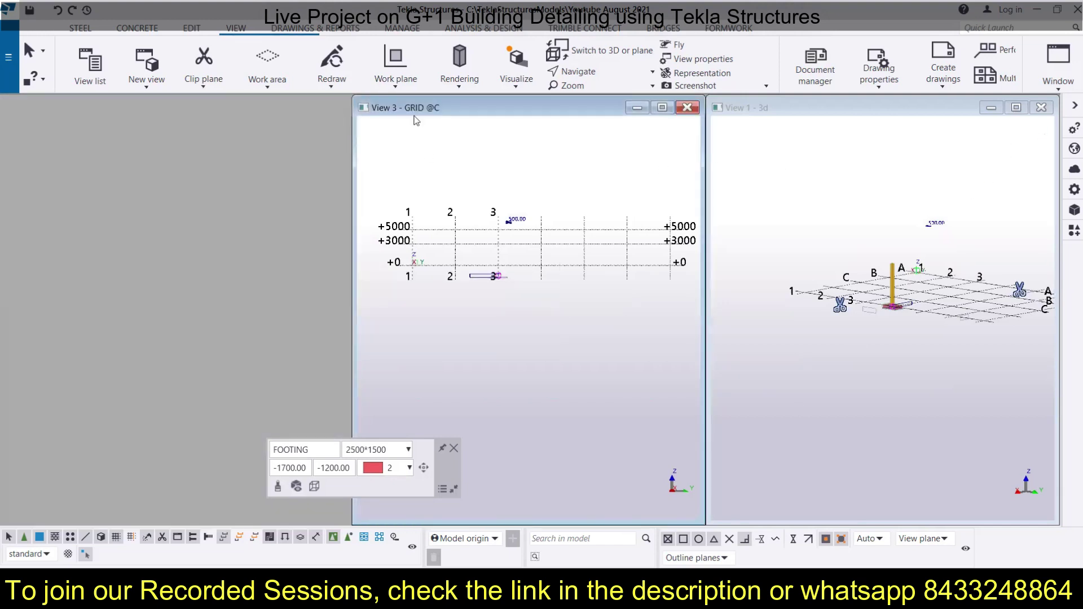
Close the GRID @C view, maximize the 3d view and clear the selection.
left_click(687, 107)
left_click(1012, 112)
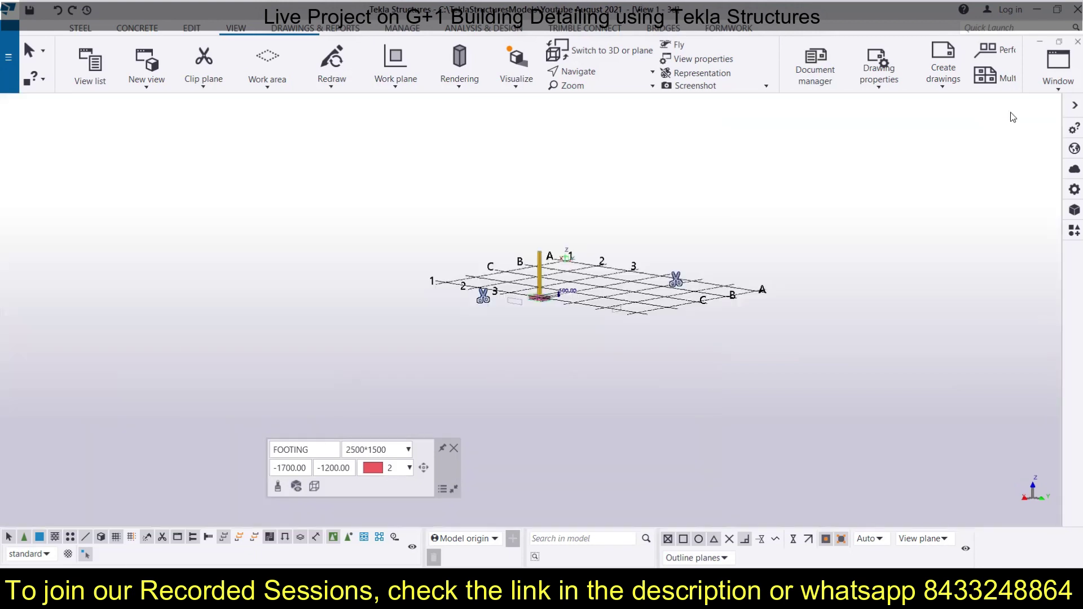
scroll(666, 233, "up", 3)
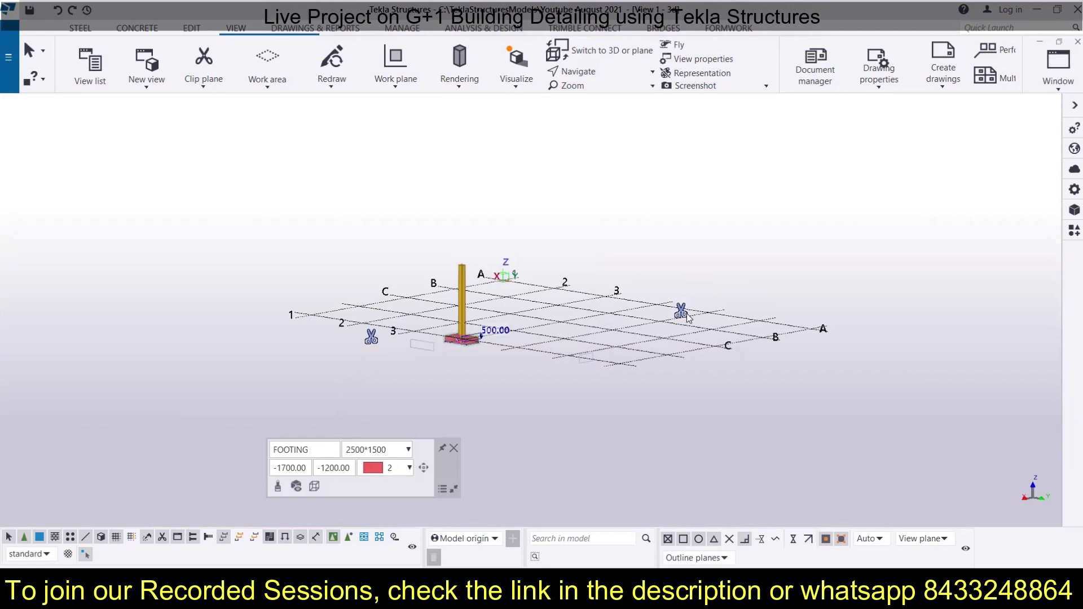
key("Escape")
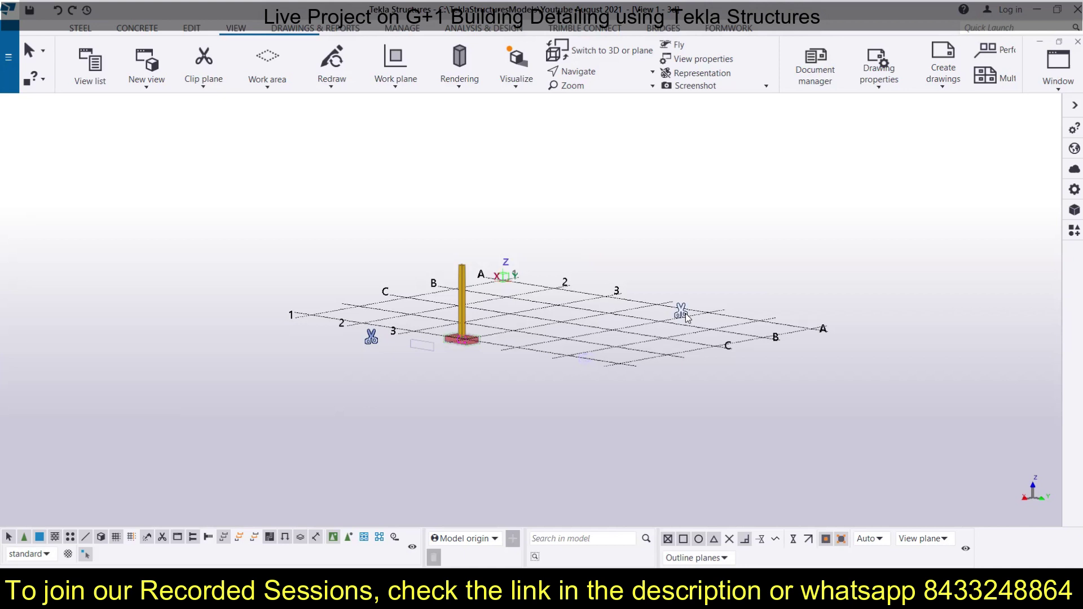
Delete the clip plane, redraw, and fit the 3d view's work area to the entire model.
left_click(681, 311)
key("Delete")
left_click(372, 420)
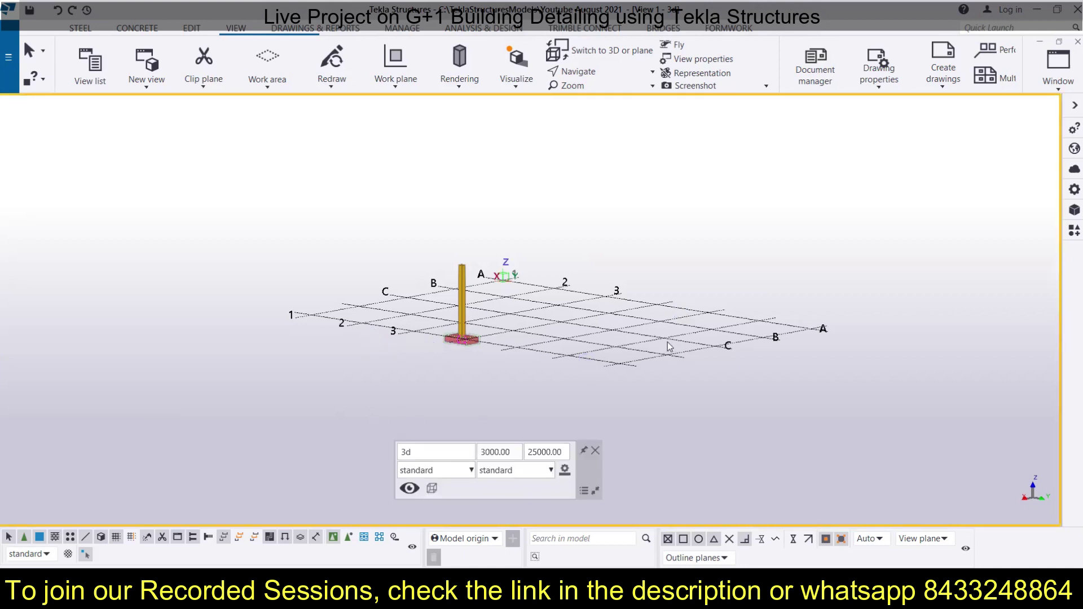
right_click(775, 413)
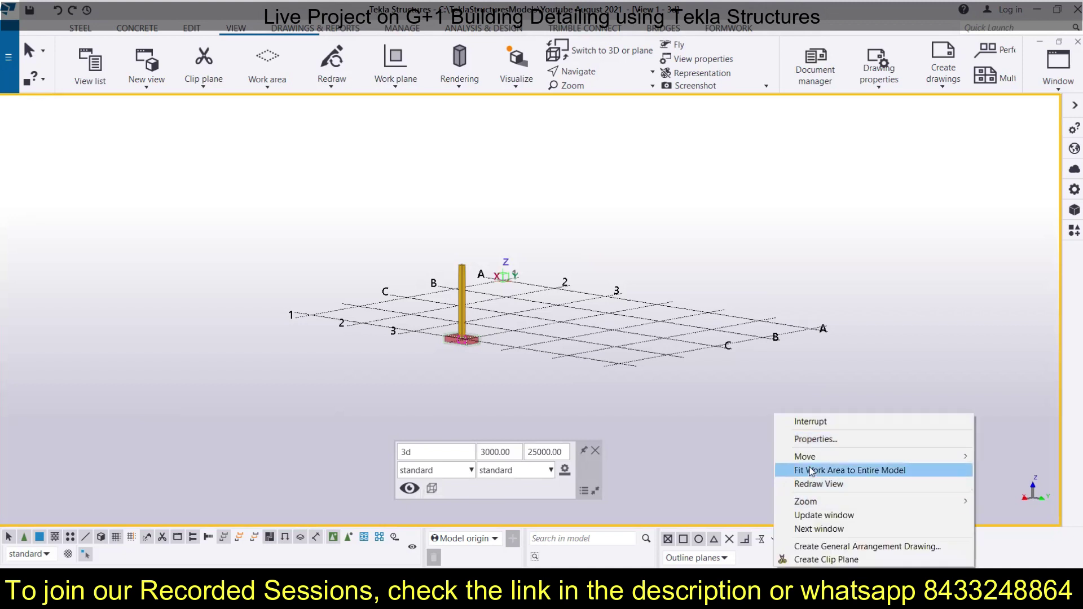
left_click(832, 486)
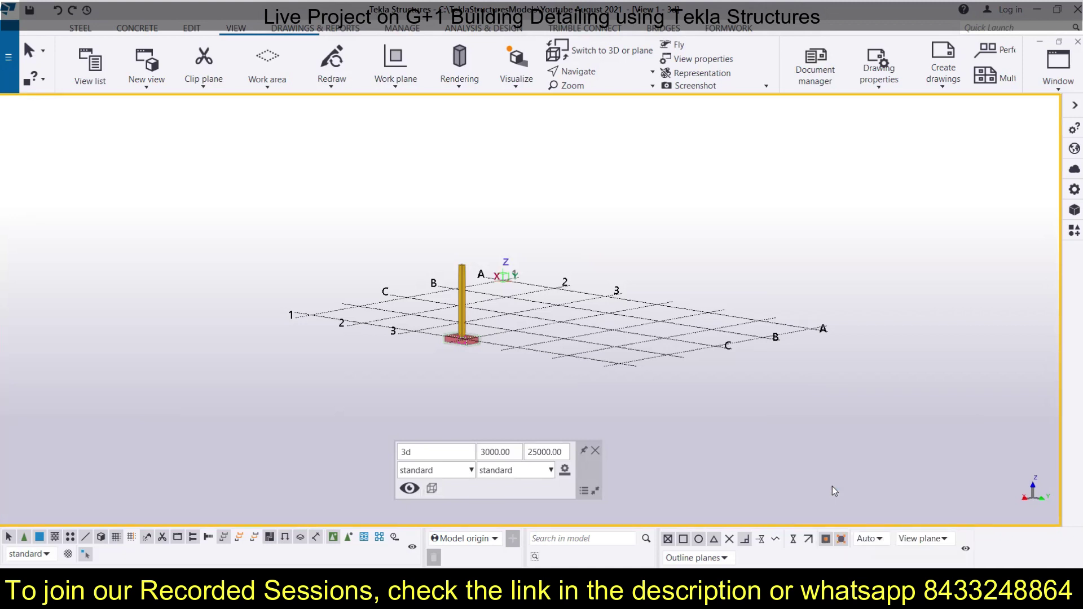
right_click(798, 450)
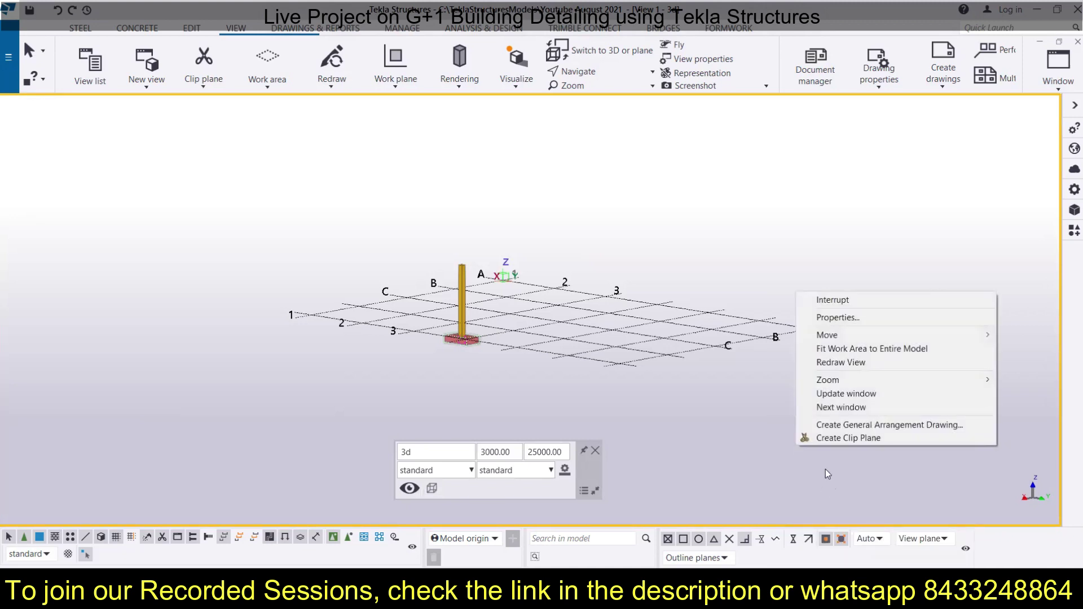
left_click(862, 350)
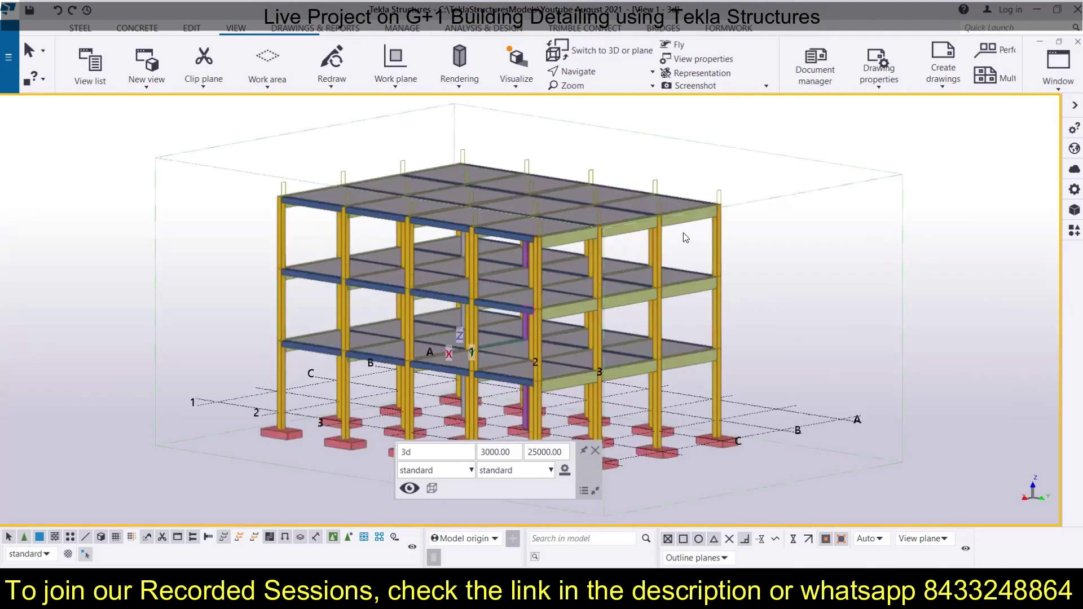
scroll(671, 234, "down", 2)
middle_click_drag(669, 235, 566, 237)
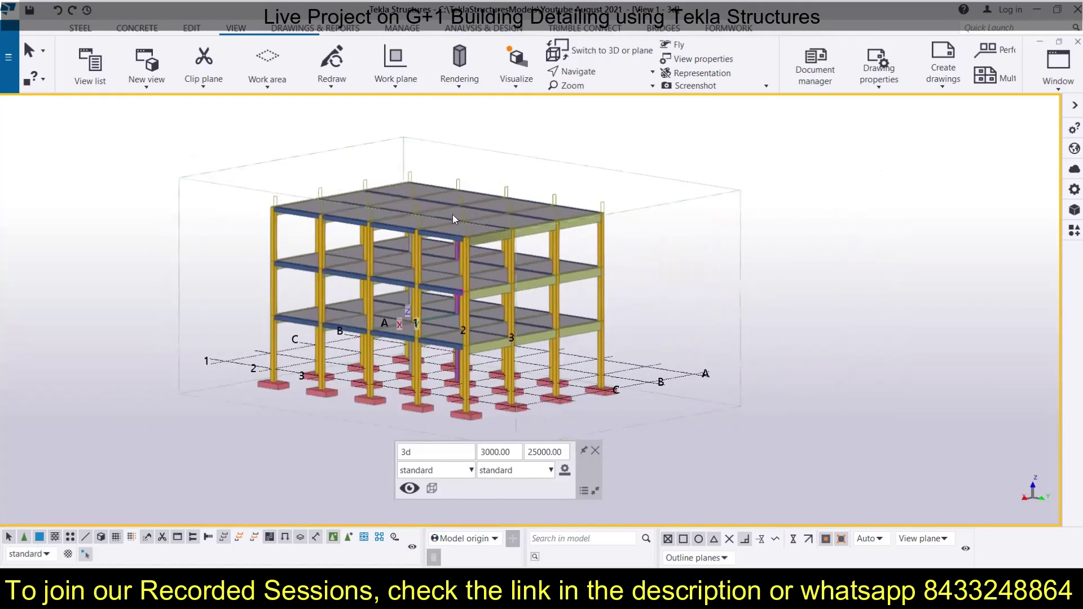